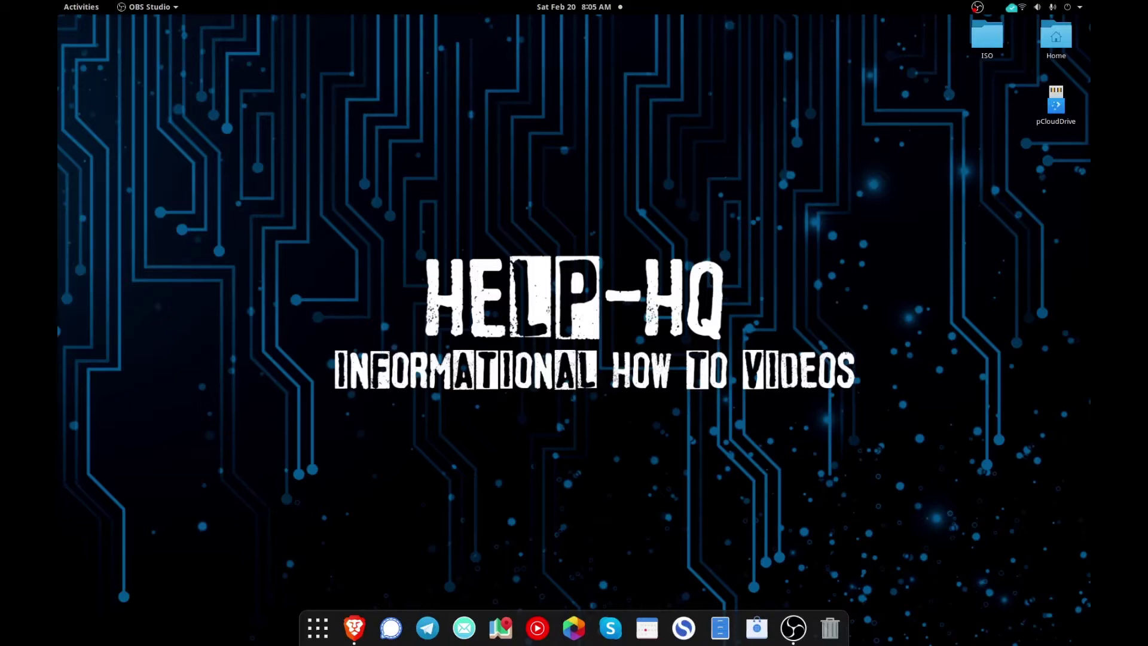
# - In Brave, go to snapcraft.io, open the Store page and scroll down to the Snap Store footer
pyautogui.click(349, 626)
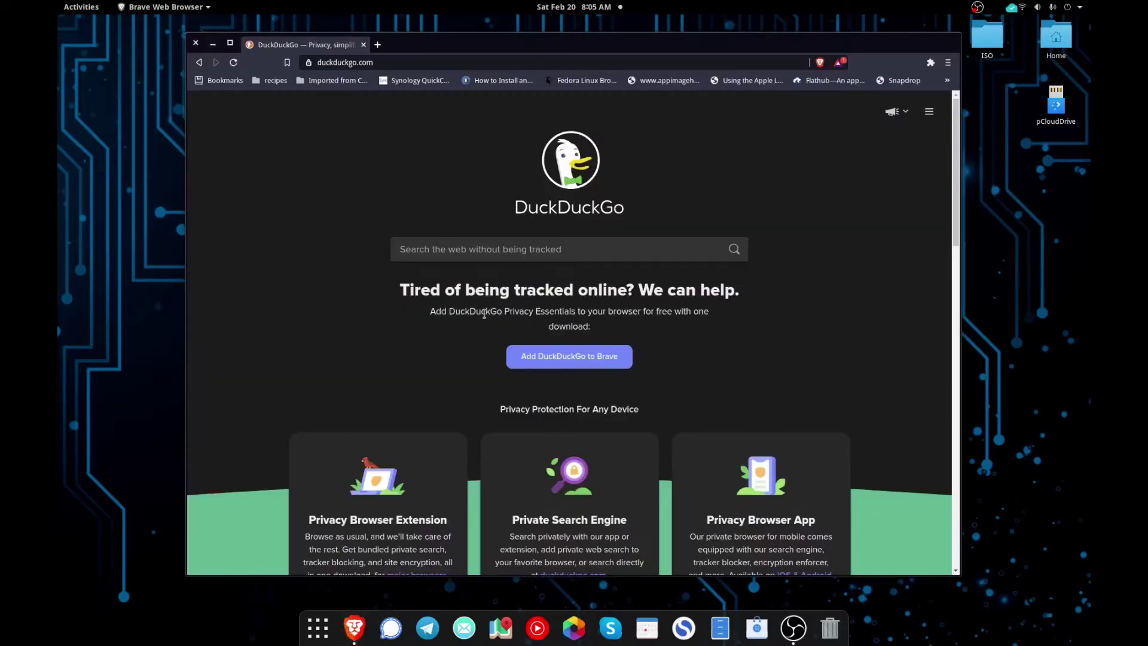
pyautogui.click(417, 62)
pyautogui.write('https://snapcraft.io/')
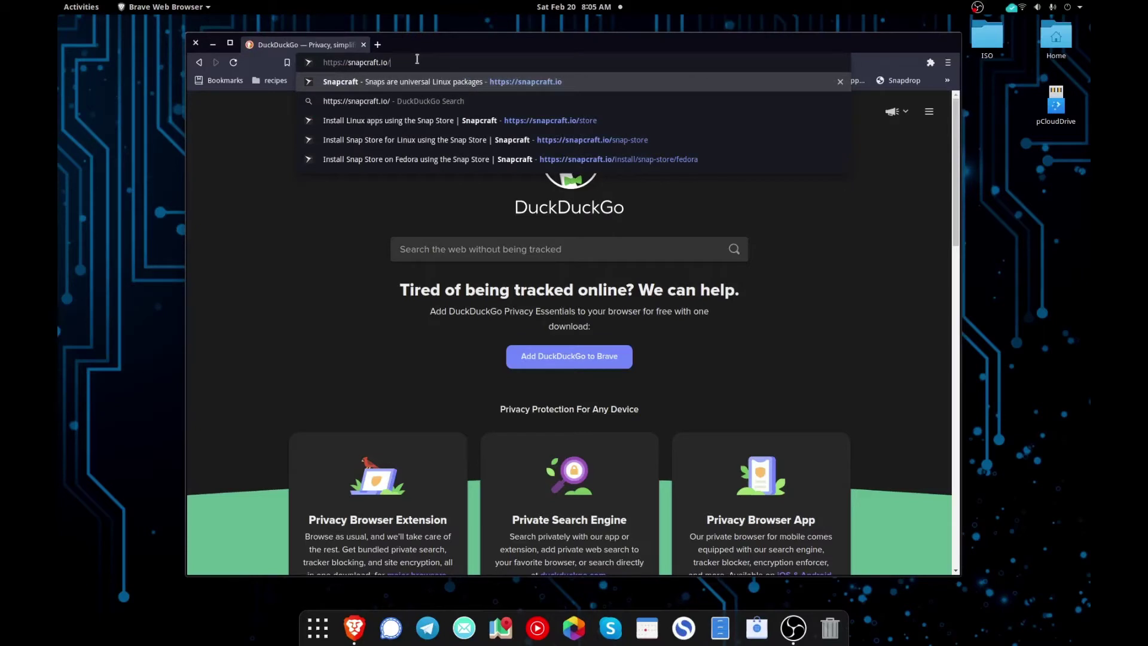
pyautogui.press('Return')
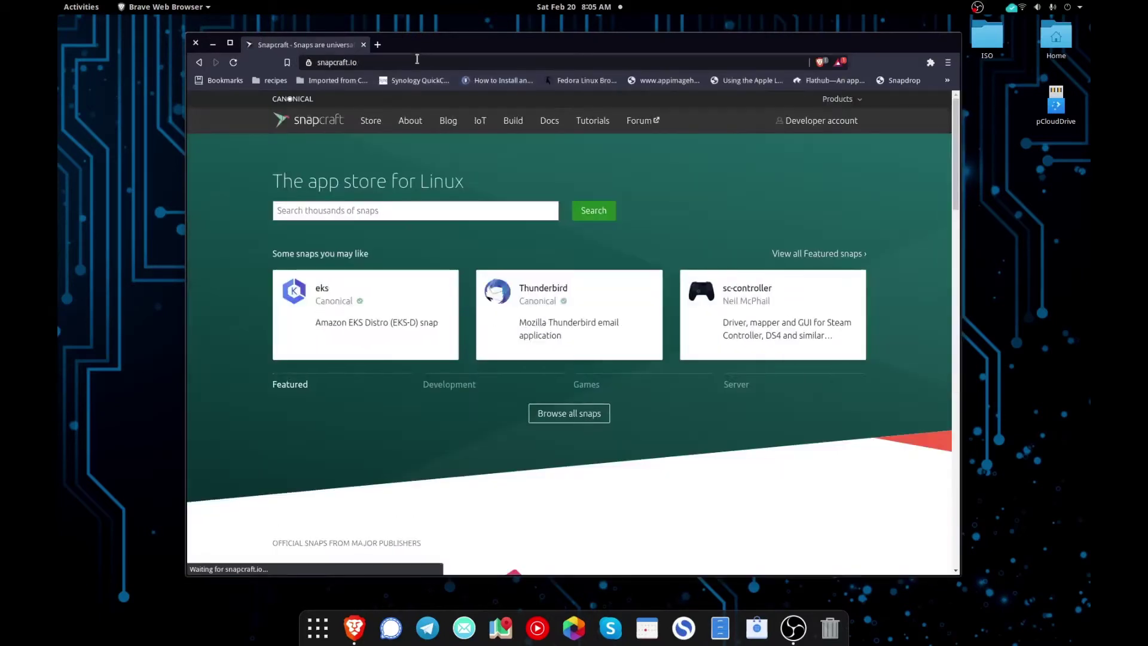
pyautogui.click(370, 120)
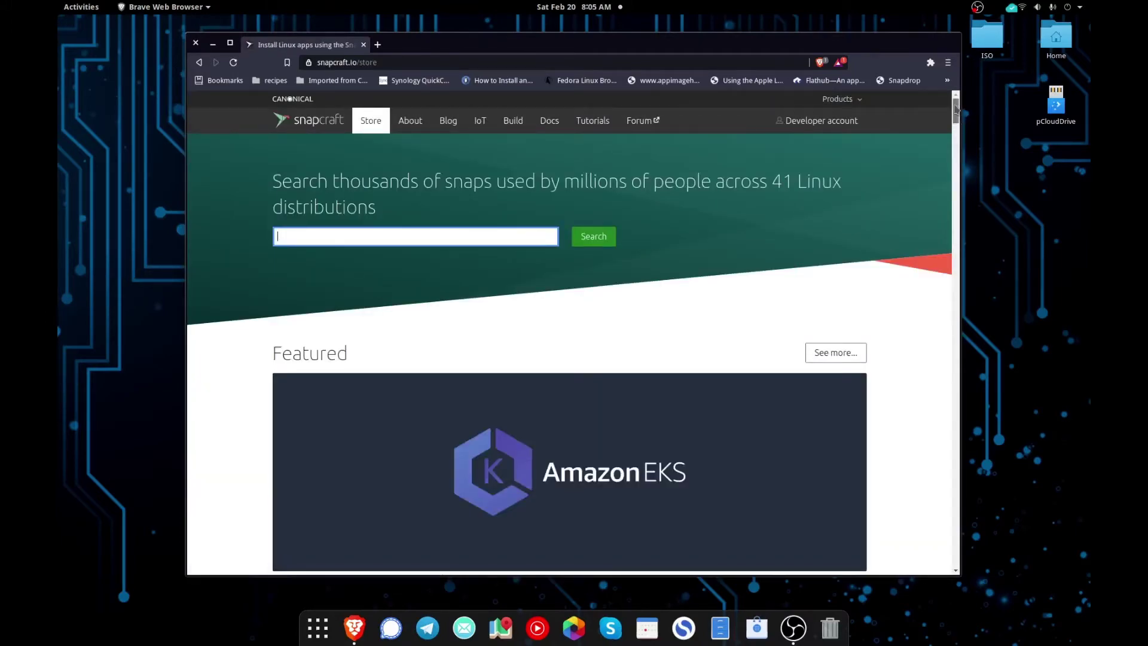
pyautogui.moveTo(956, 114); pyautogui.dragTo(930, 582)
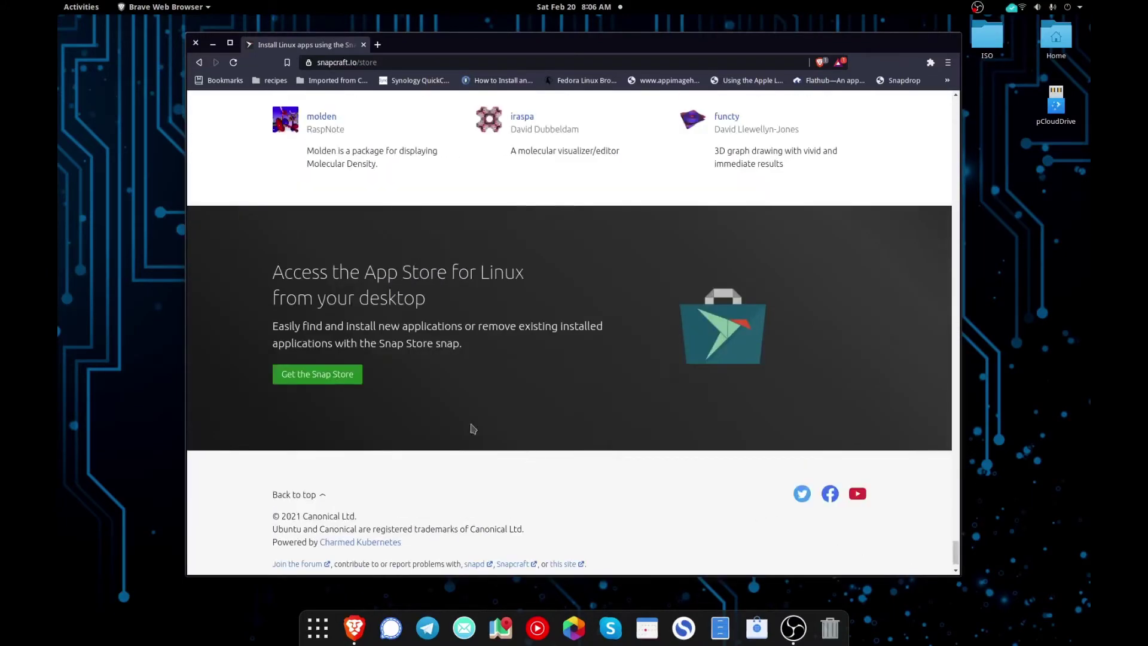
# - Open the Snap Store snap page and view the Fedora commands for enabling snapd
pyautogui.click(332, 383)
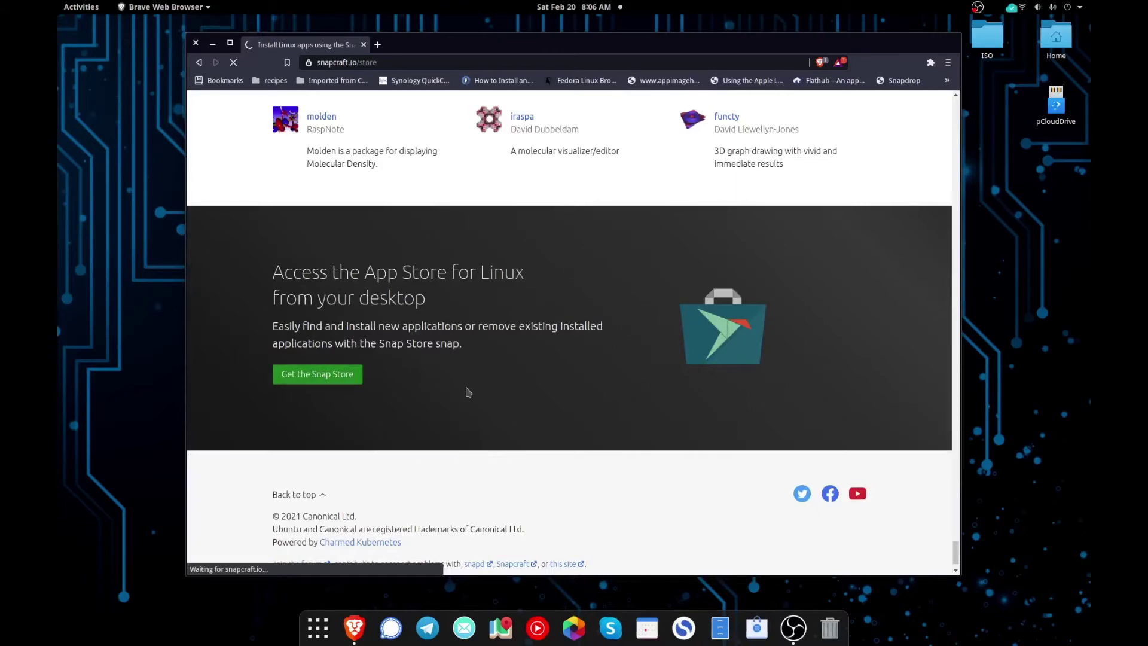
pyautogui.scroll(-5, 610, 328)
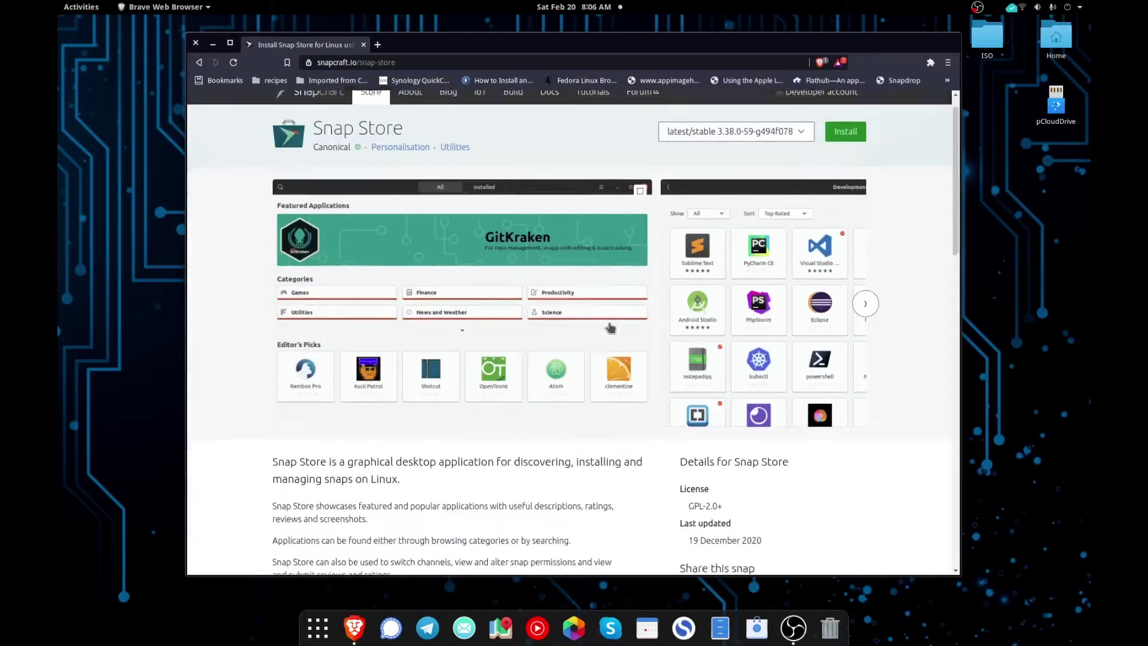
pyautogui.scroll(-15, 609, 328)
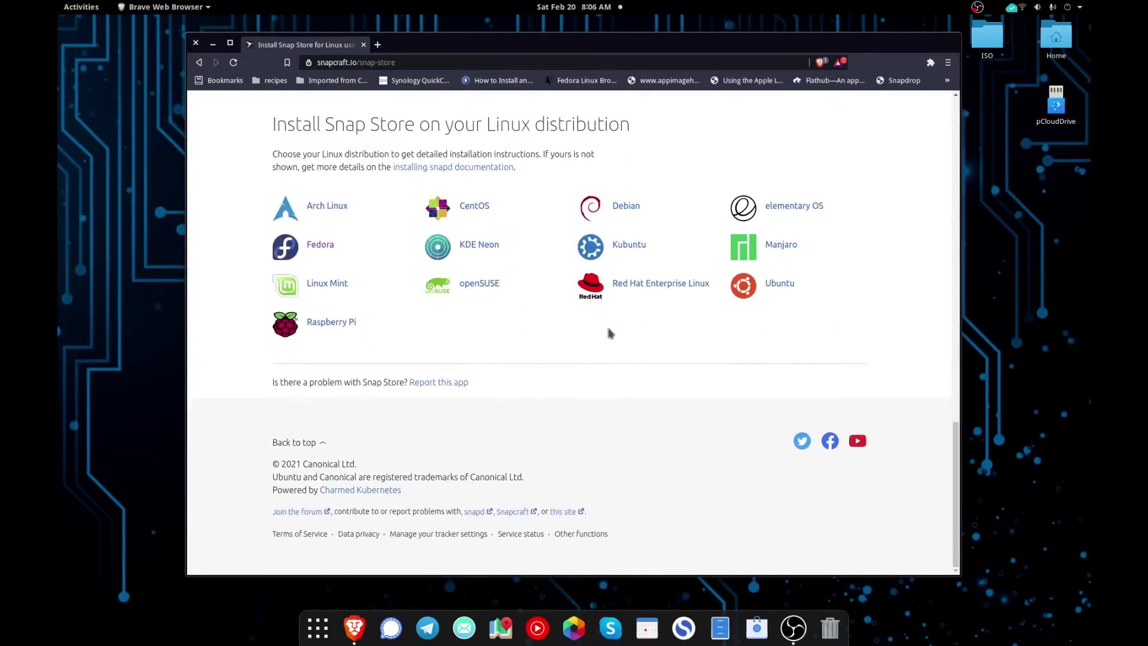
pyautogui.click(314, 248)
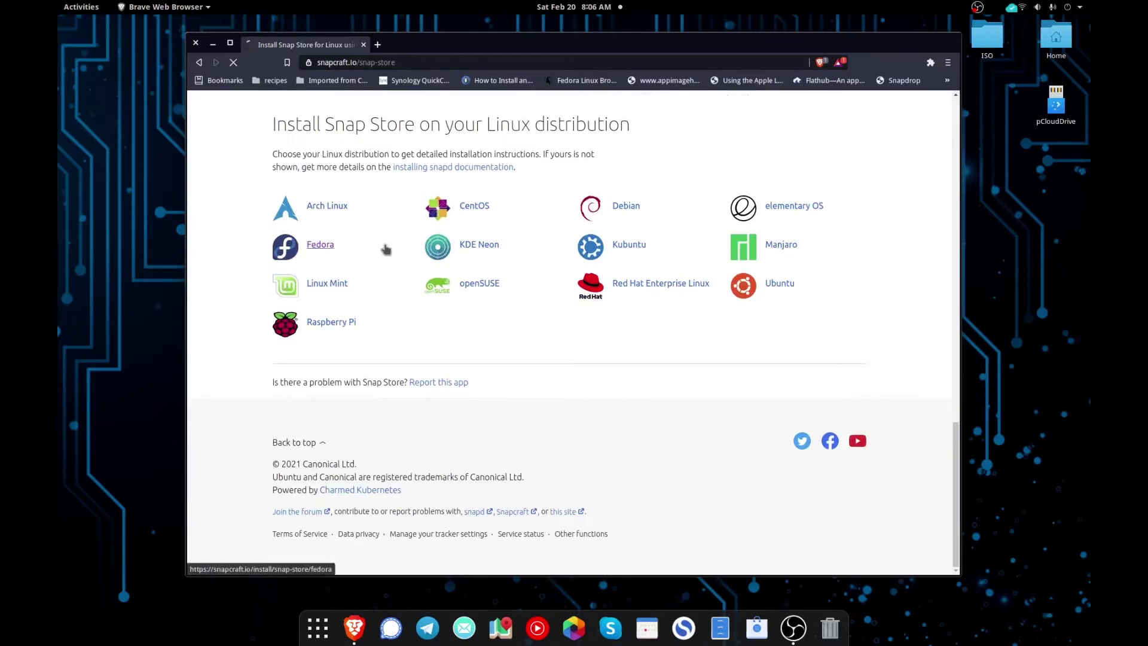
pyautogui.scroll(-7, 836, 395)
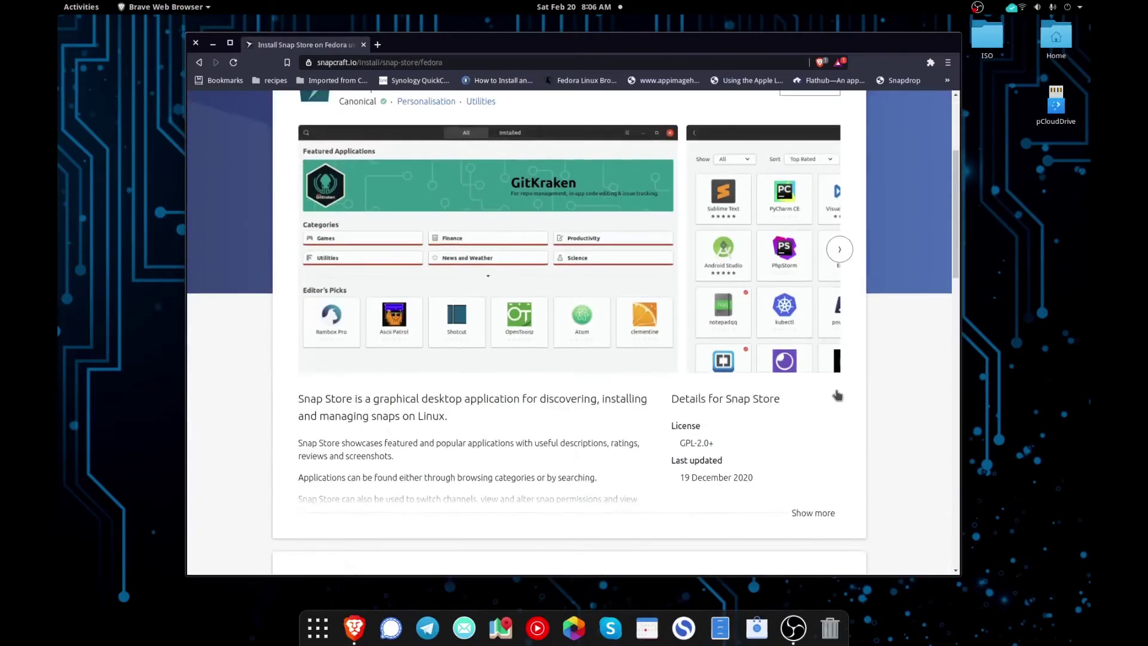
pyautogui.scroll(-5, 794, 423)
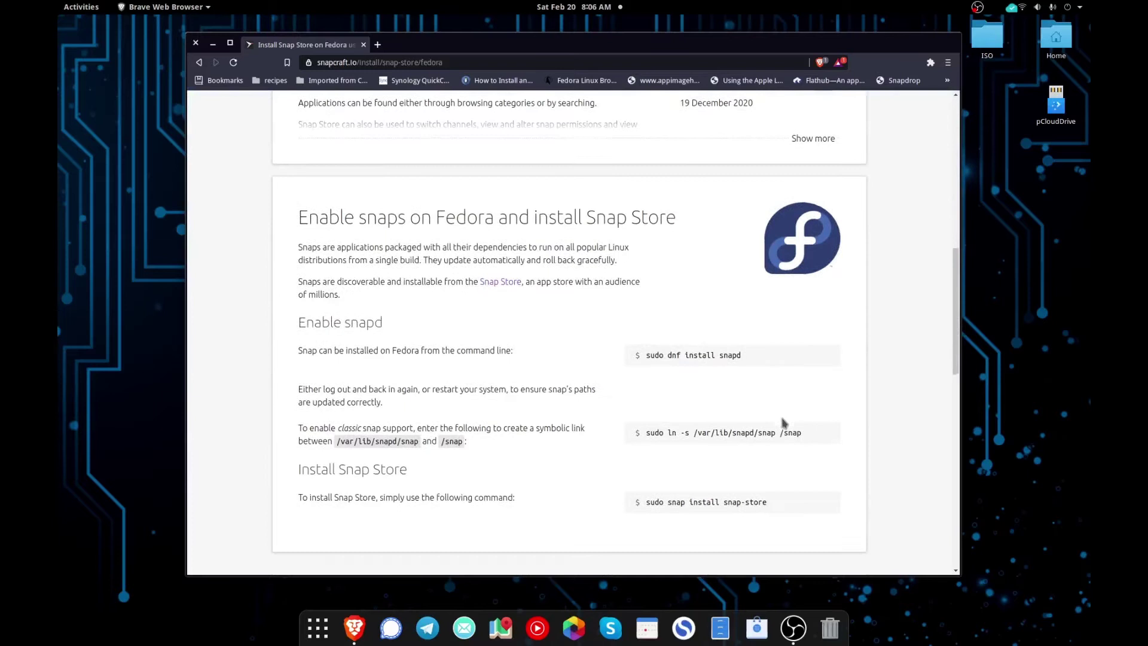
pyautogui.scroll(2, 784, 423)
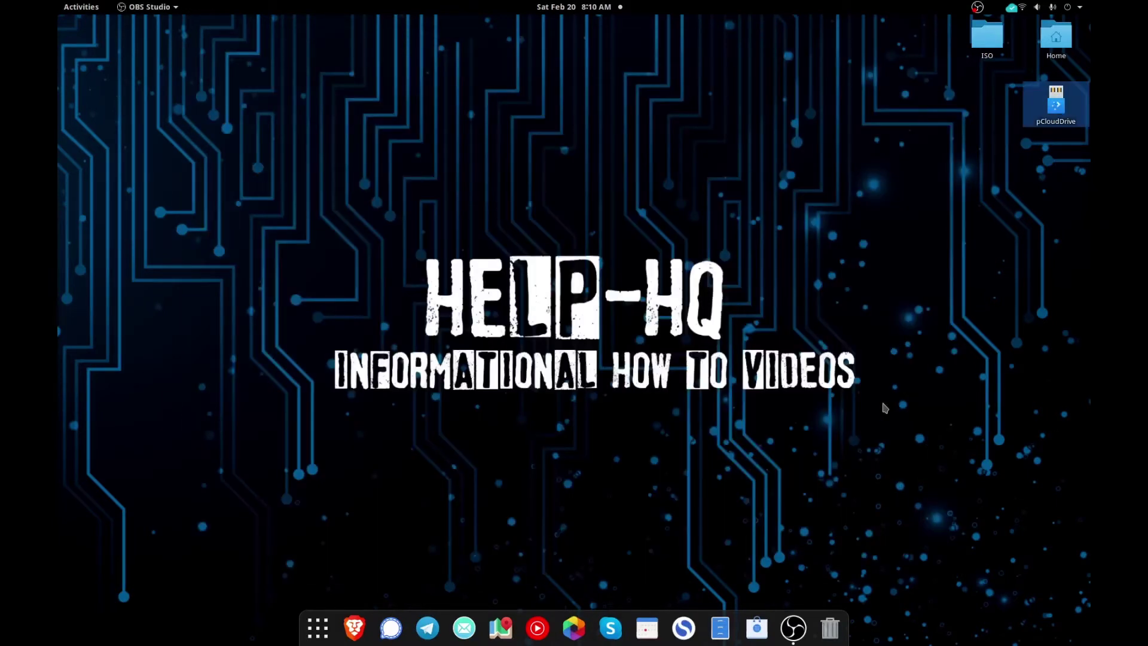
# - Search the applications for 'snap' and launch Snap Store
pyautogui.click(318, 627)
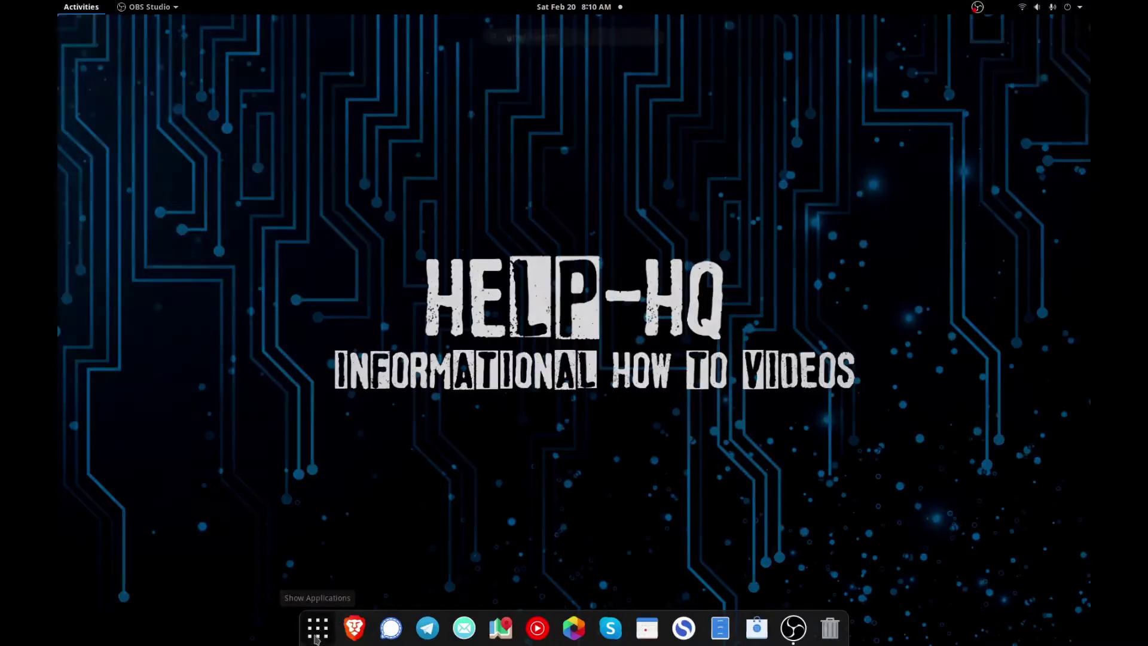
pyautogui.write('snap')
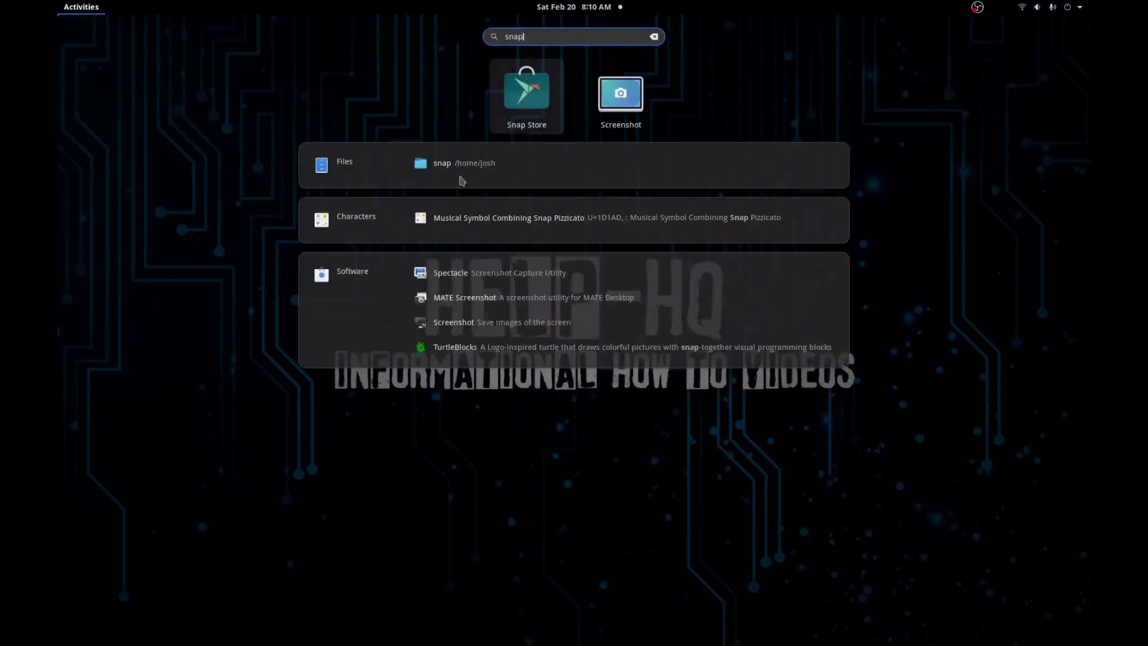
pyautogui.click(527, 90)
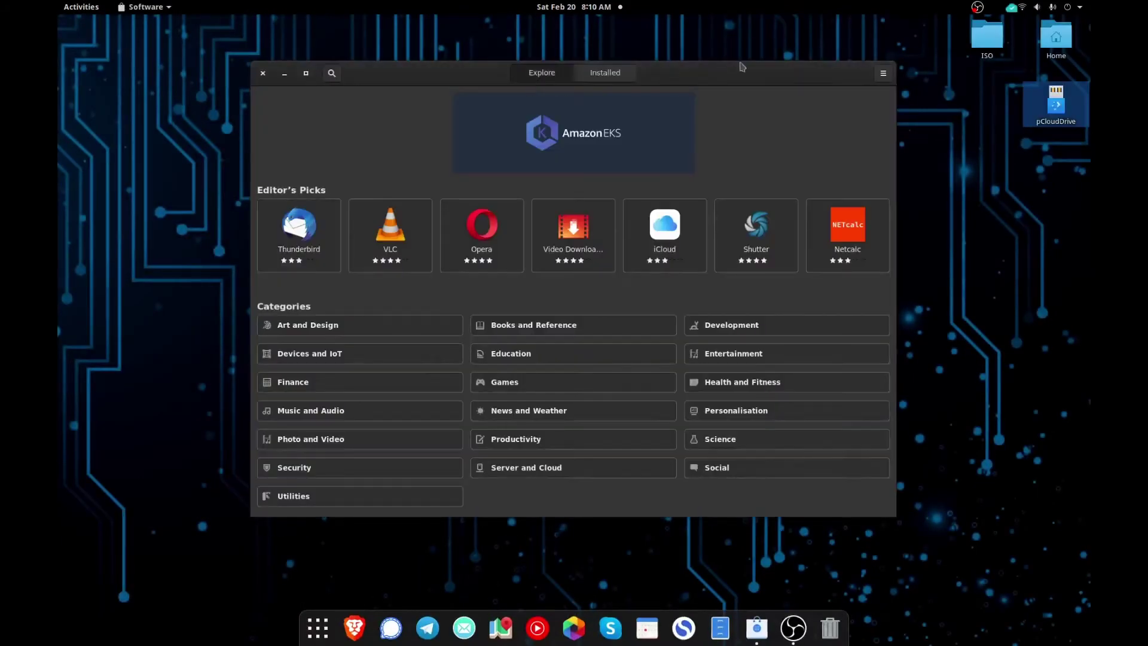
# - Search the store for 'icloud' and install the iCloud for Linux snap
pyautogui.click(331, 73)
pyautogui.write('icloud')
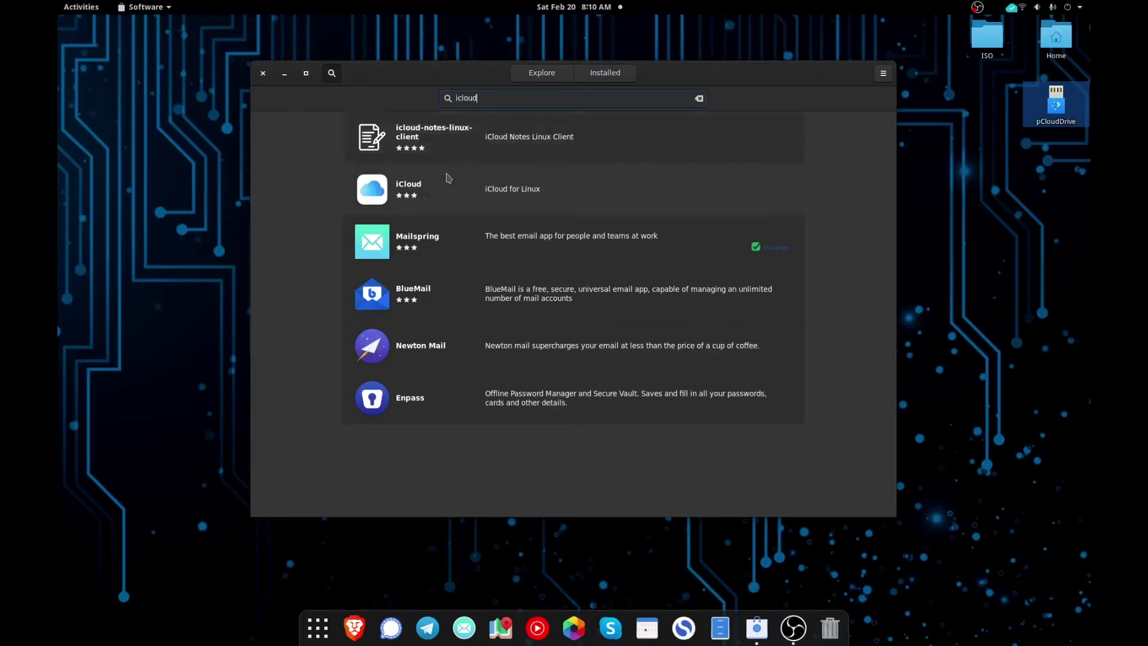
pyautogui.click(449, 196)
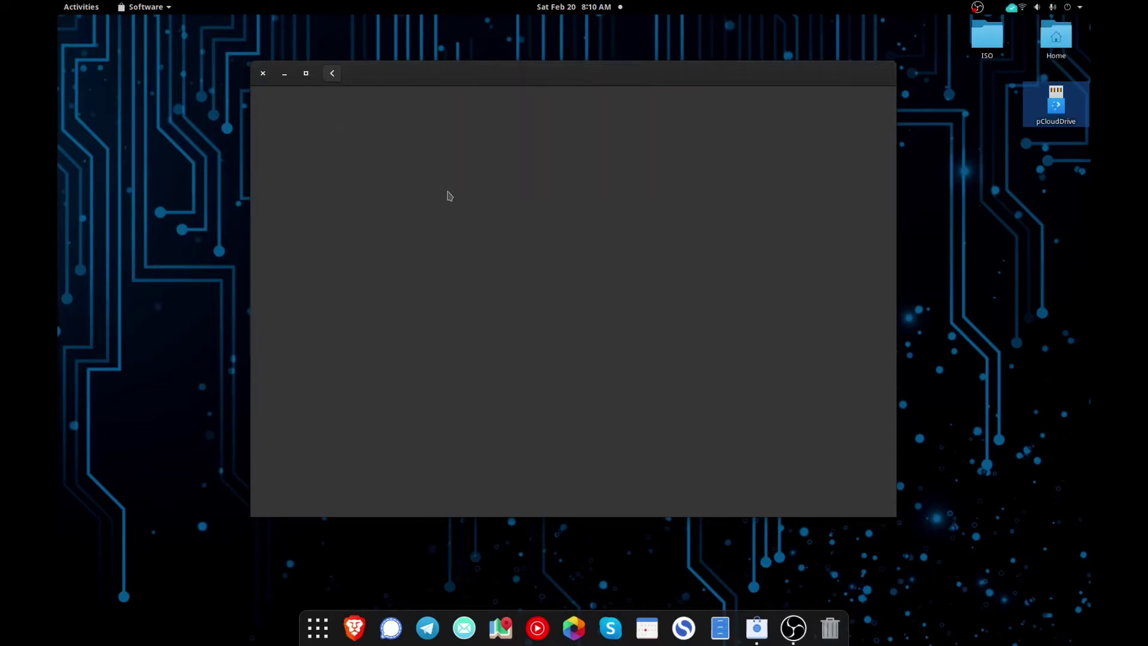
pyautogui.click(388, 157)
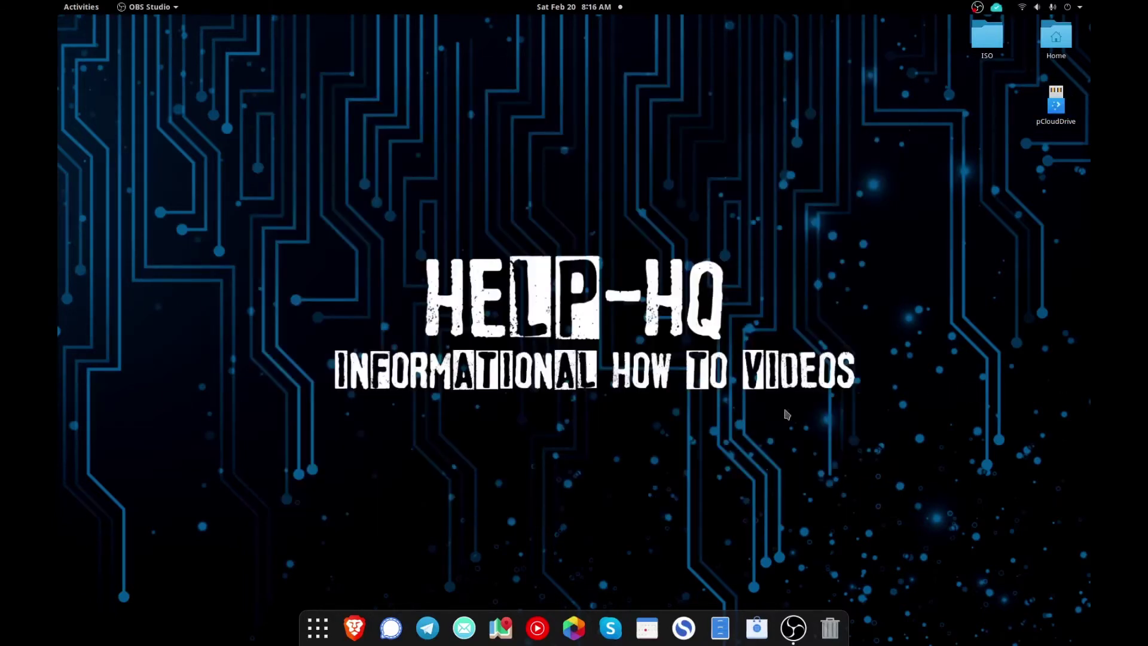
# - Page through the app grid to find the installed iCloud apps and launch iCloud Calendar
pyautogui.click(318, 628)
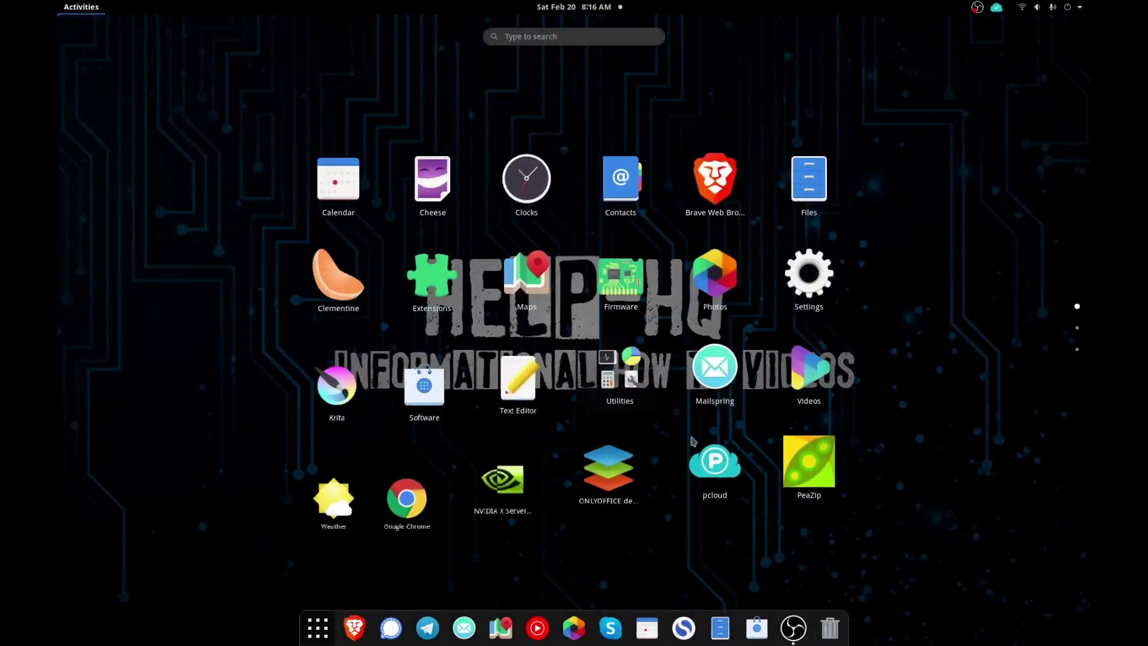
pyautogui.scroll(-2, 866, 440)
pyautogui.scroll(1, 866, 441)
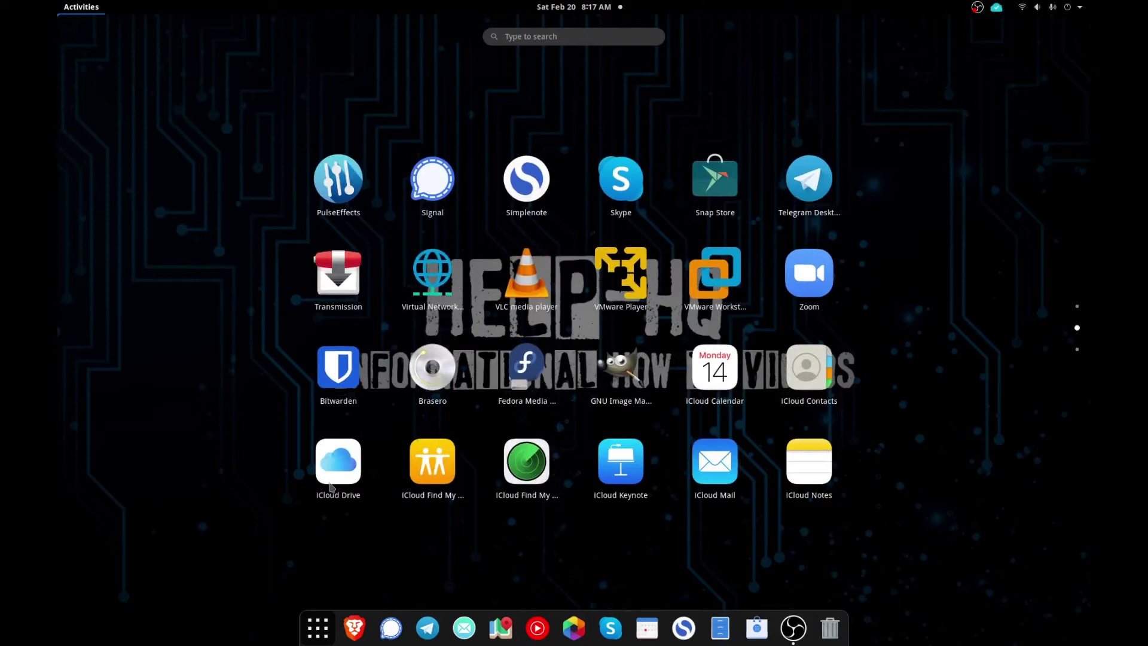
pyautogui.scroll(-1, 860, 466)
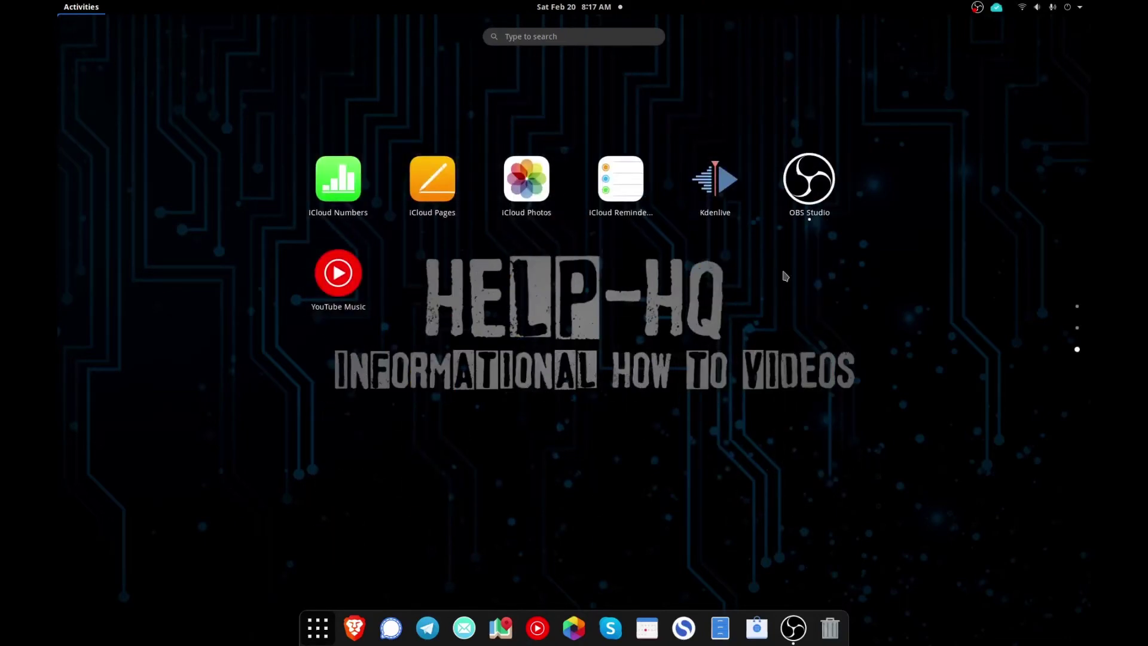
pyautogui.scroll(1, 785, 279)
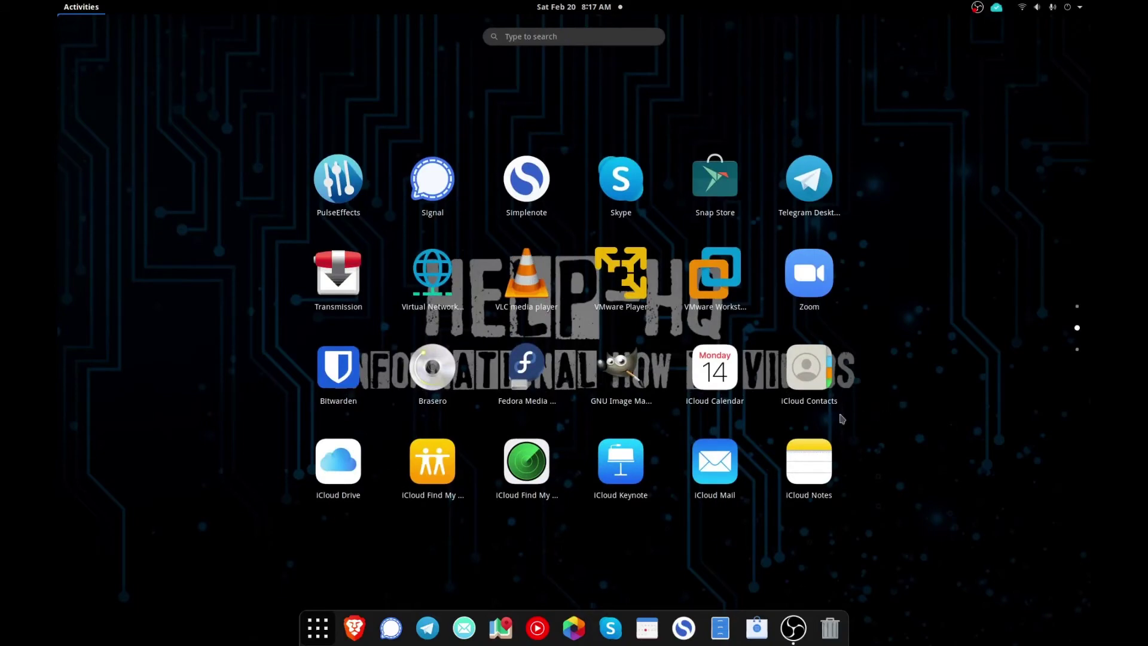
pyautogui.click(758, 413)
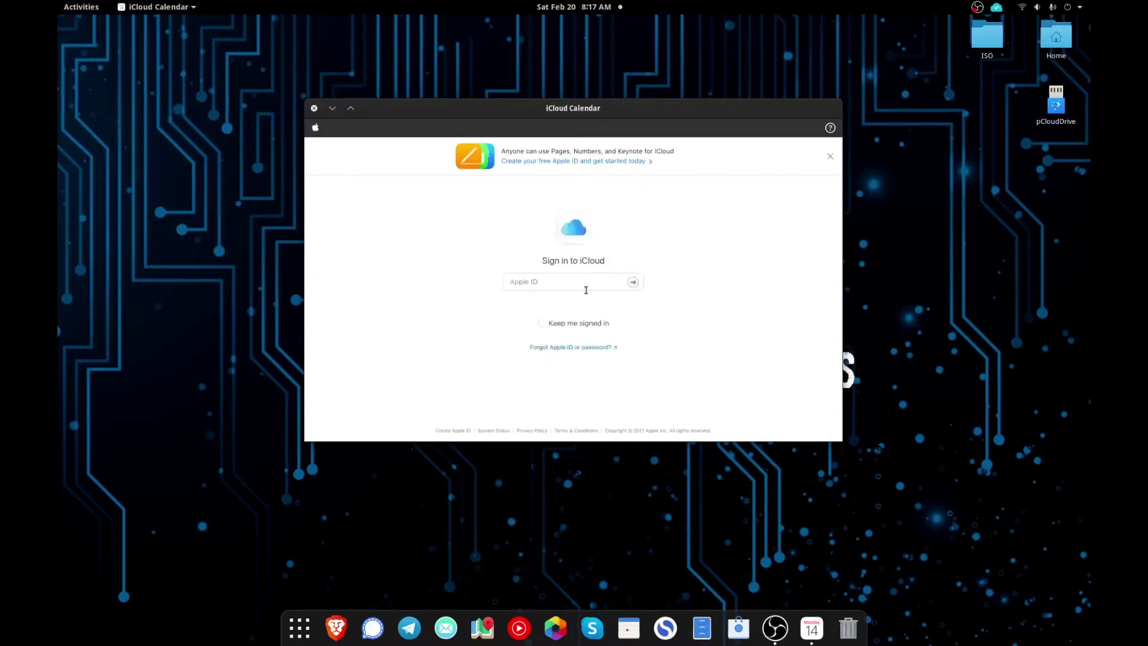
# - Sign in with the Apple ID, enter the six-digit verification code, and trust this browser
pyautogui.click(587, 286)
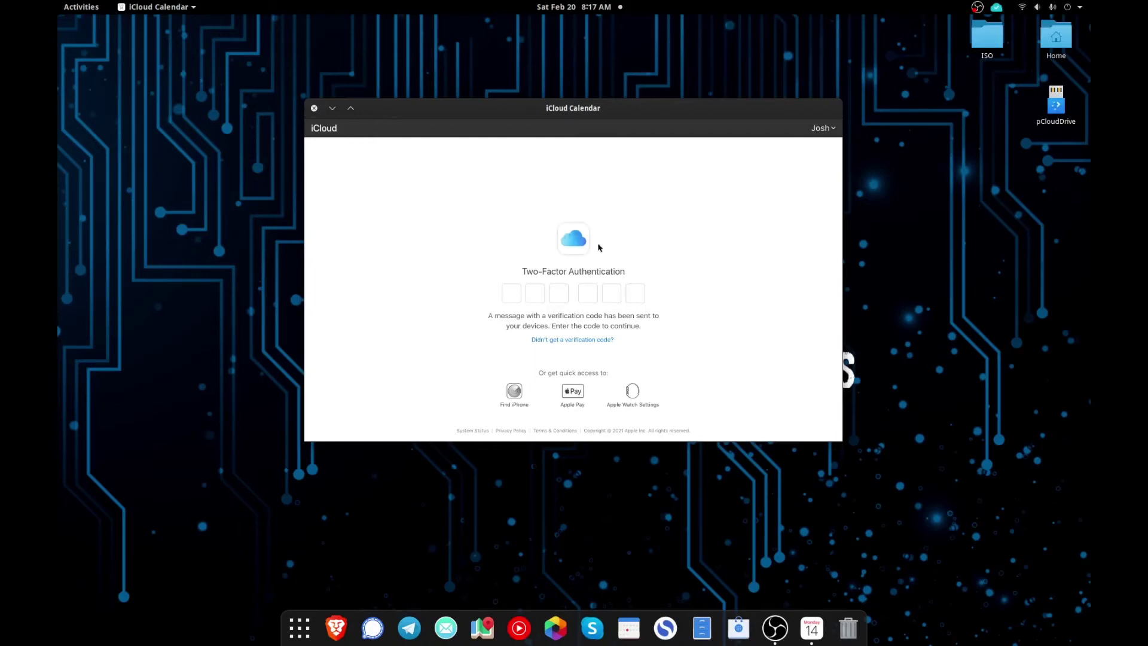
pyautogui.click(513, 290)
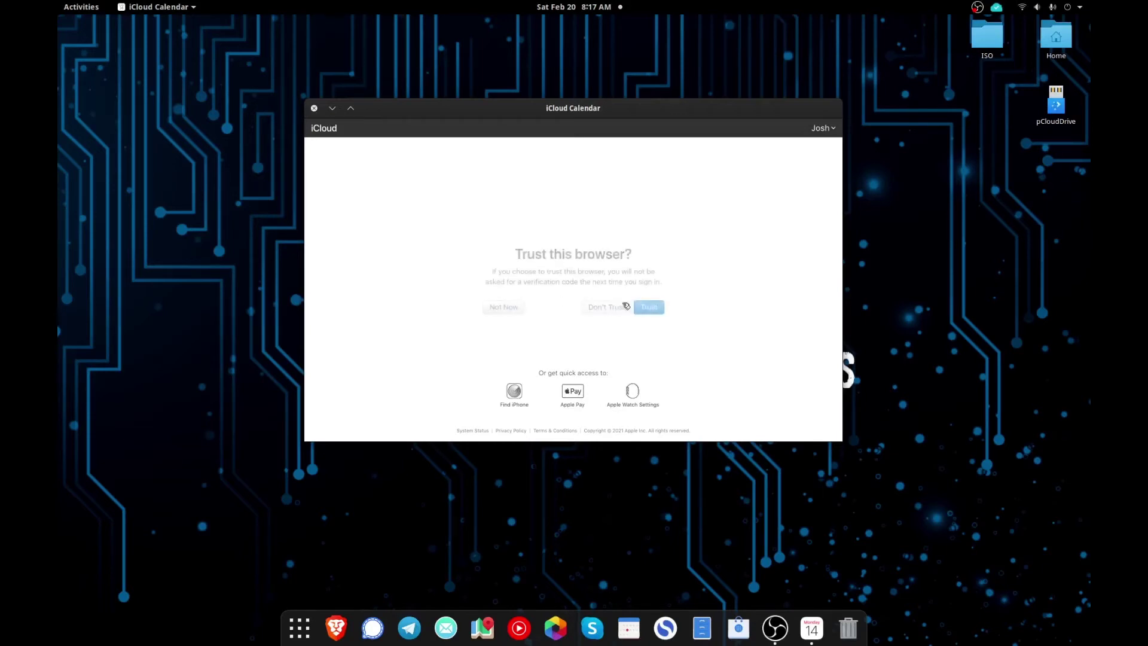
pyautogui.click(659, 307)
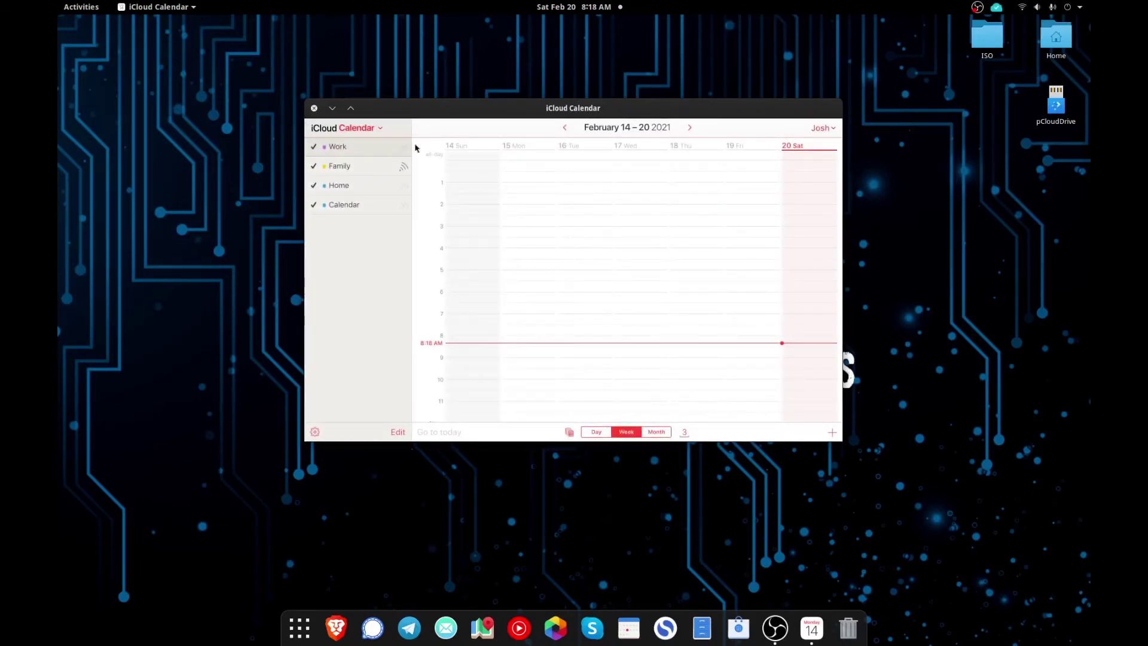
# - Switch from Calendar to Notes through the iCloud app switcher
pyautogui.click(384, 128)
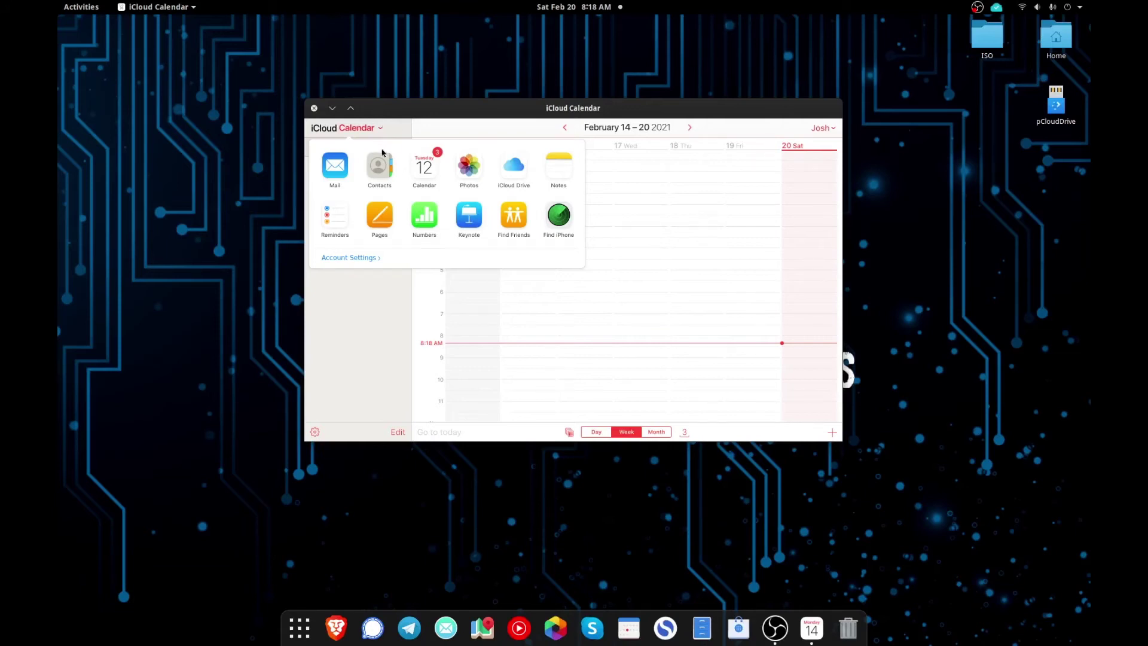
pyautogui.click(564, 172)
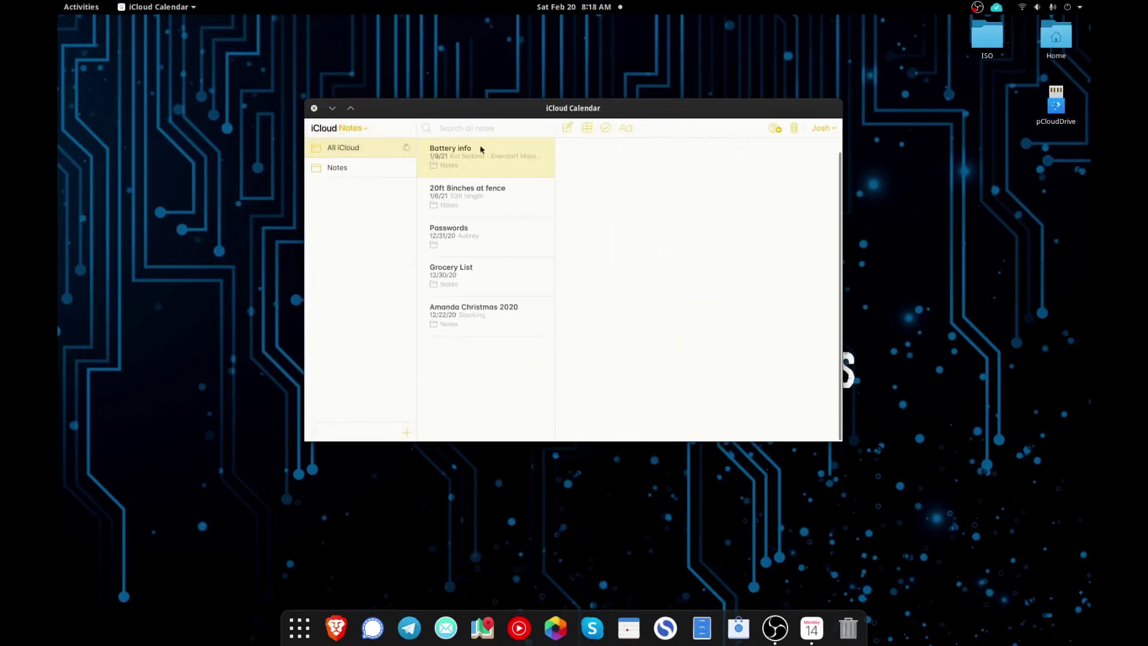
# - Close the window, launch the standalone iCloud Notes app from the app grid, then close it
pyautogui.click(314, 108)
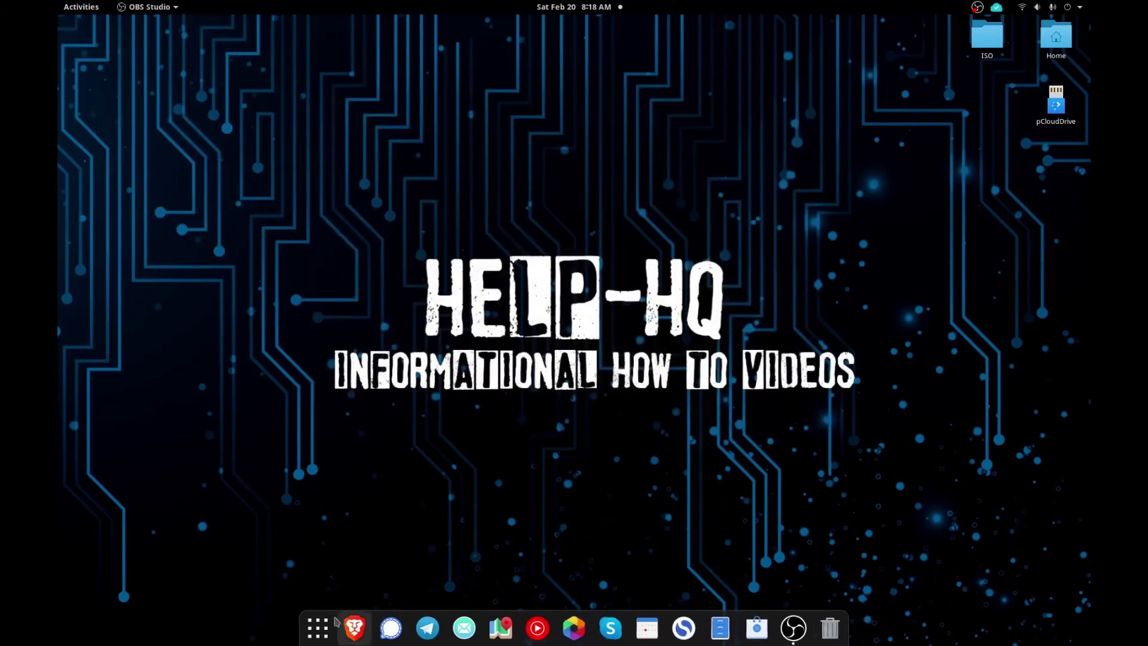
pyautogui.click(319, 626)
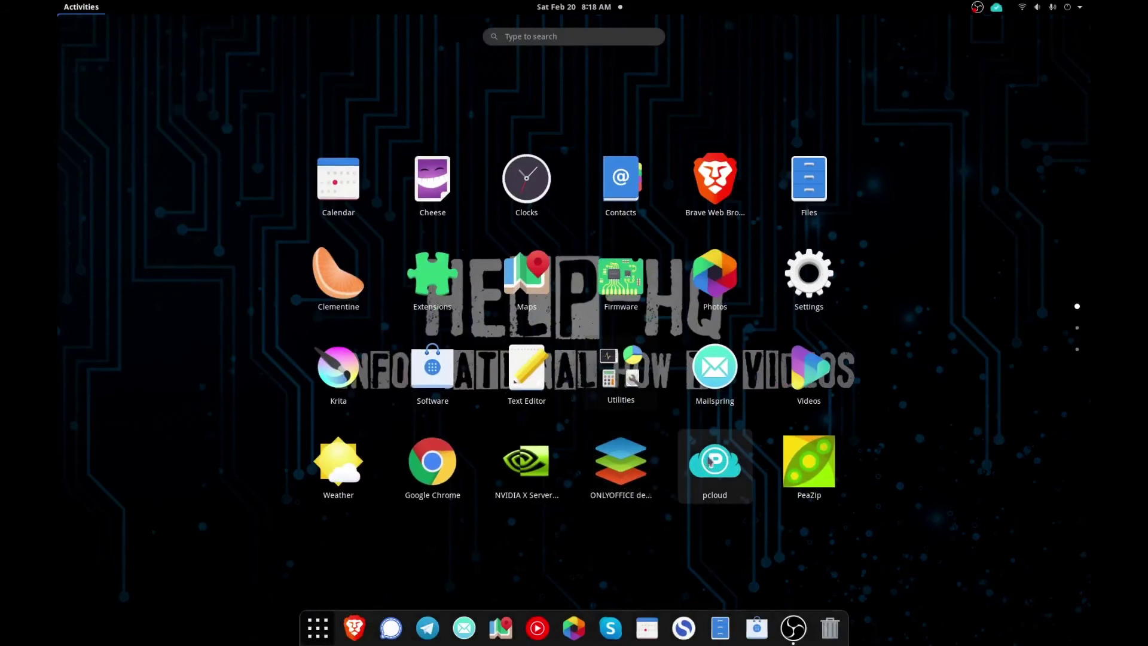
pyautogui.scroll(-2, 734, 452)
pyautogui.scroll(2, 736, 454)
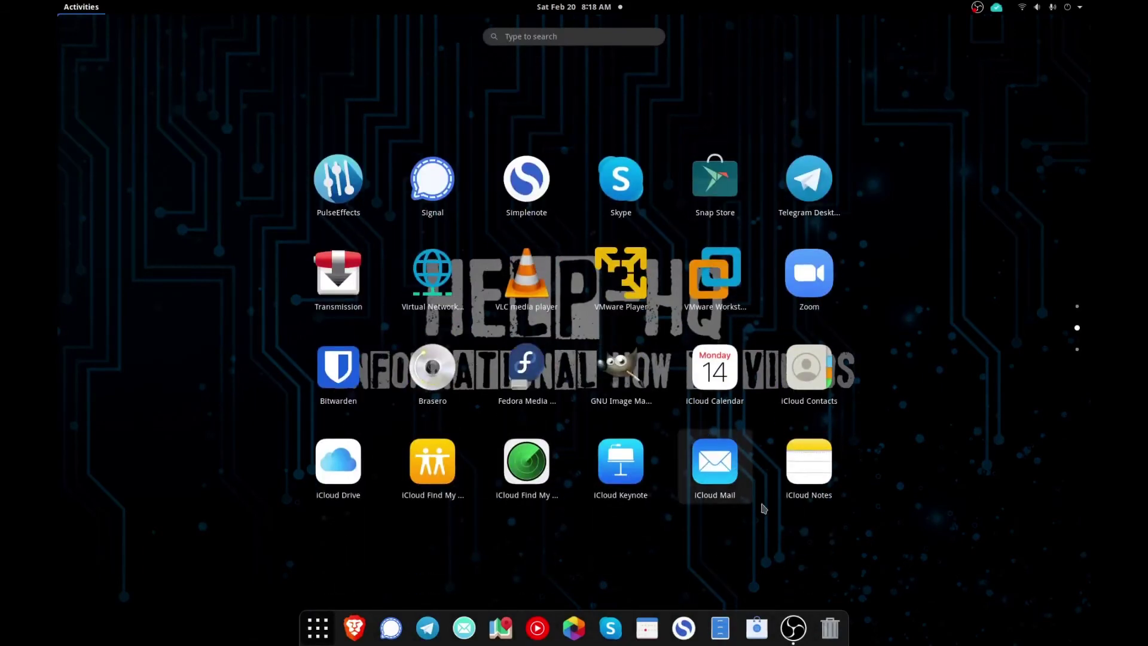
pyautogui.click(807, 470)
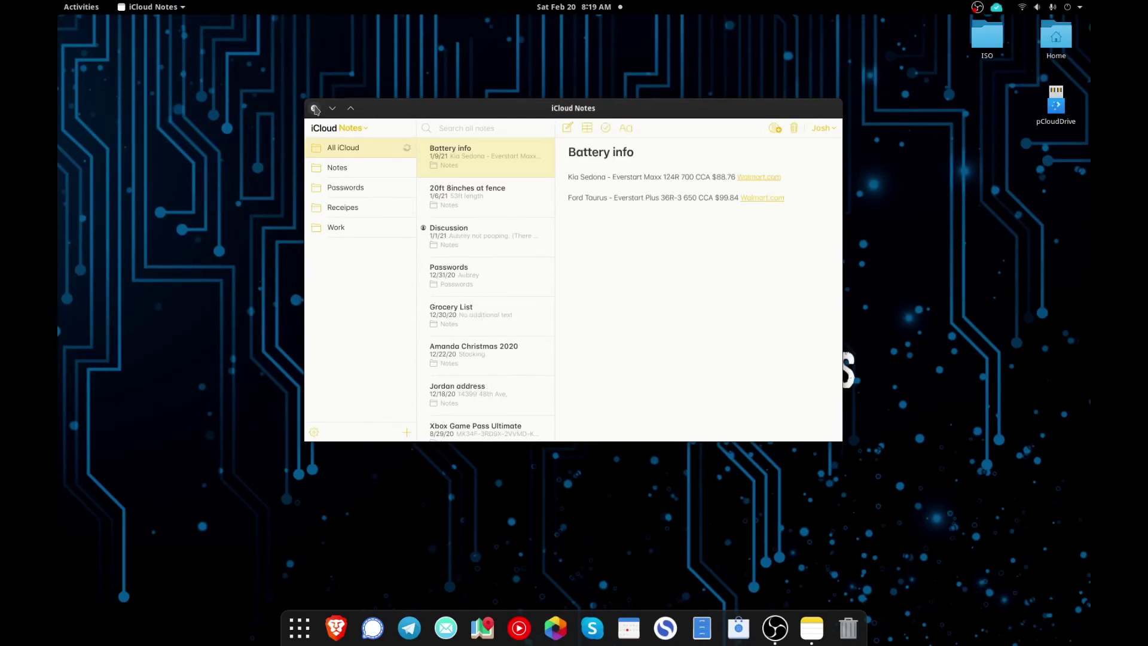
pyautogui.click(315, 110)
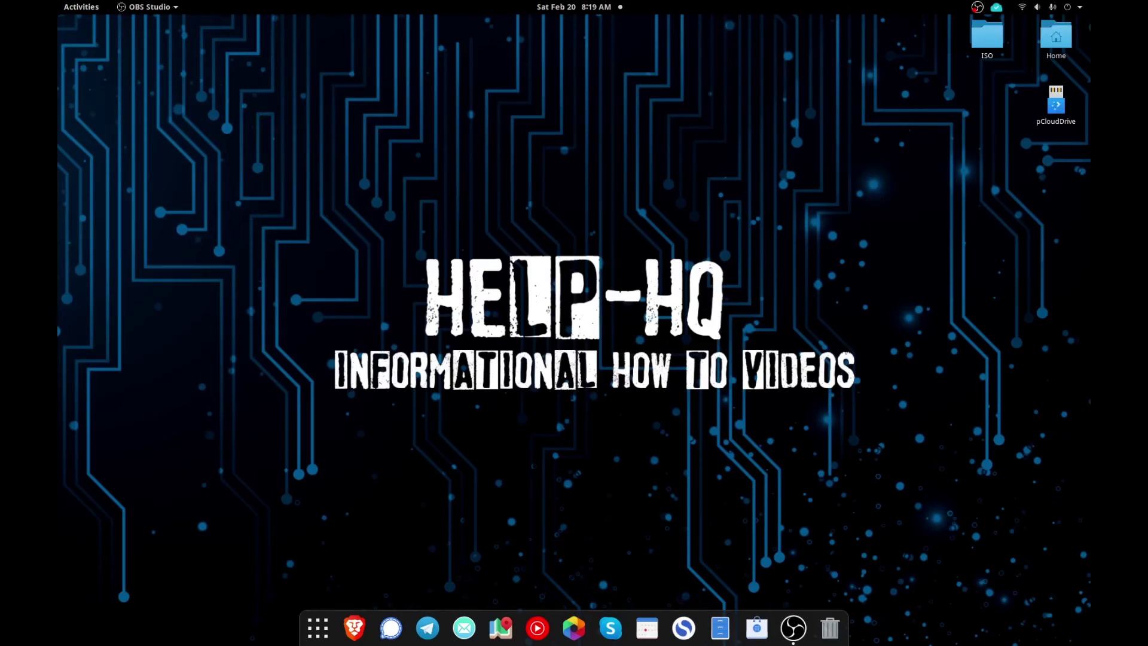
# - Launch iCloud Keynote and get past its welcome screens to the Recents browser
pyautogui.click(317, 637)
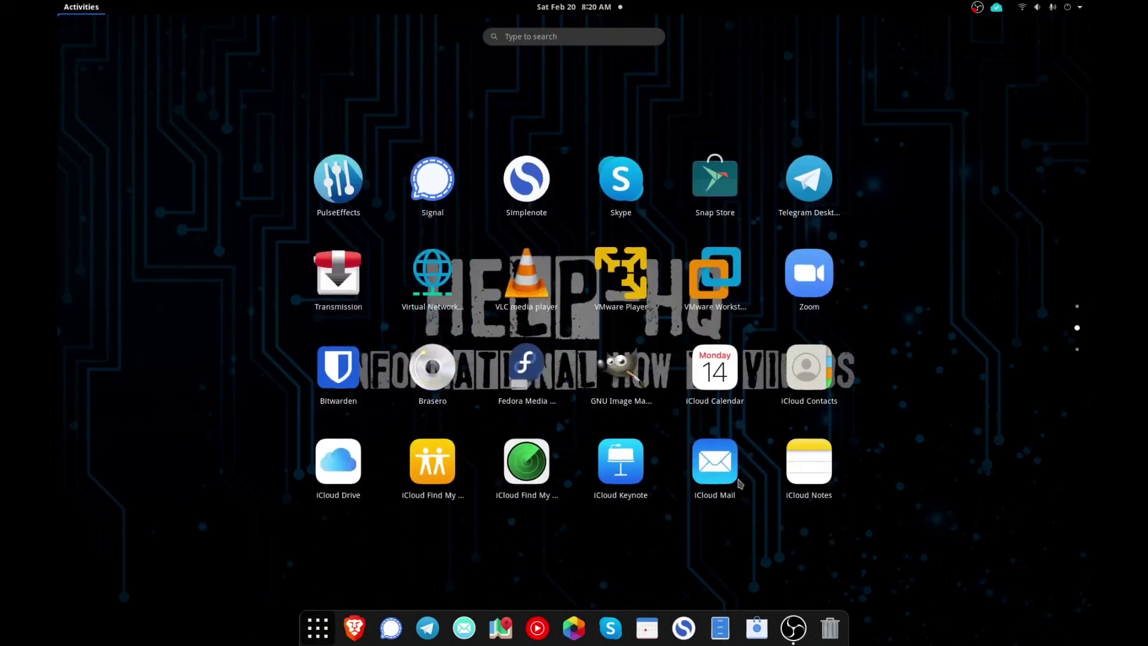
pyautogui.click(658, 475)
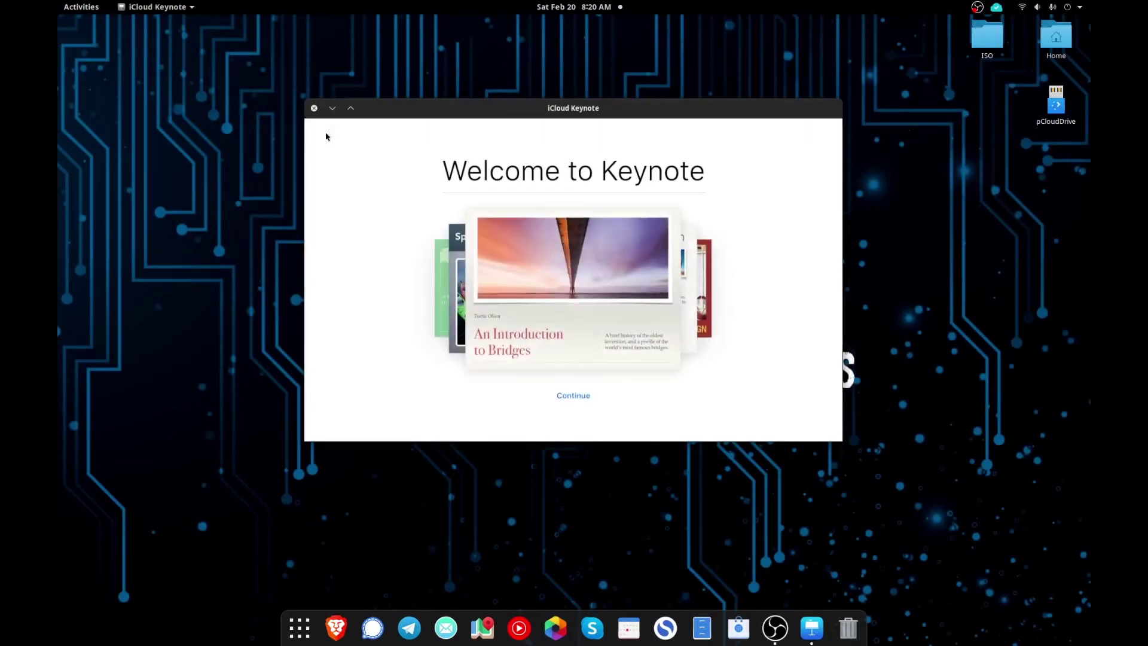
pyautogui.click(574, 396)
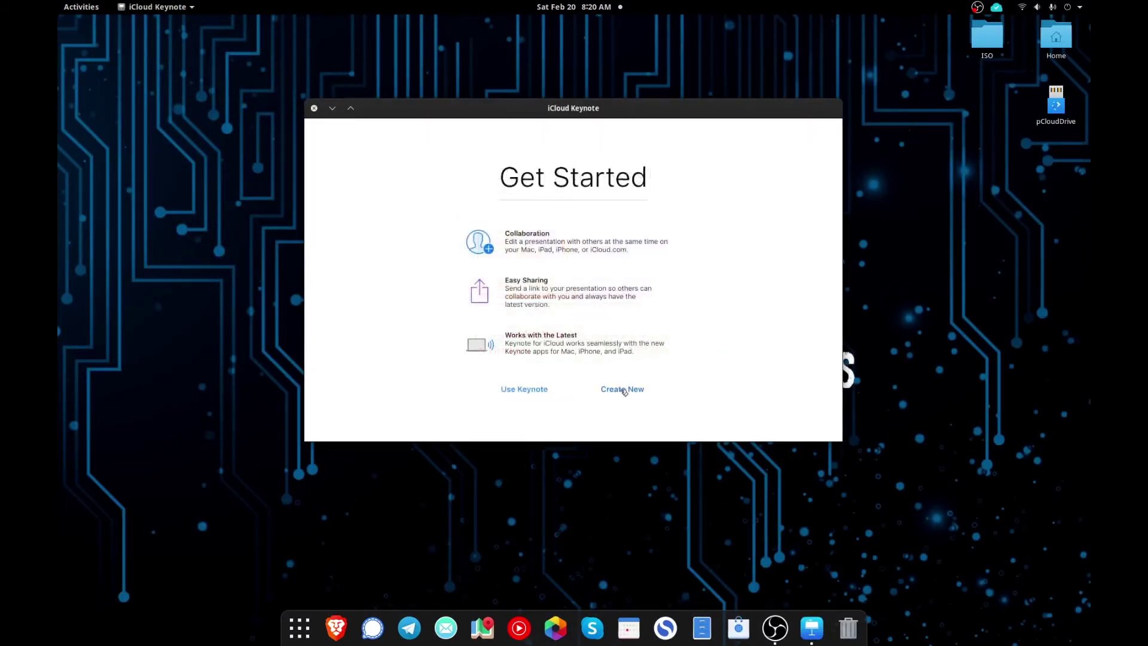
pyautogui.click(523, 390)
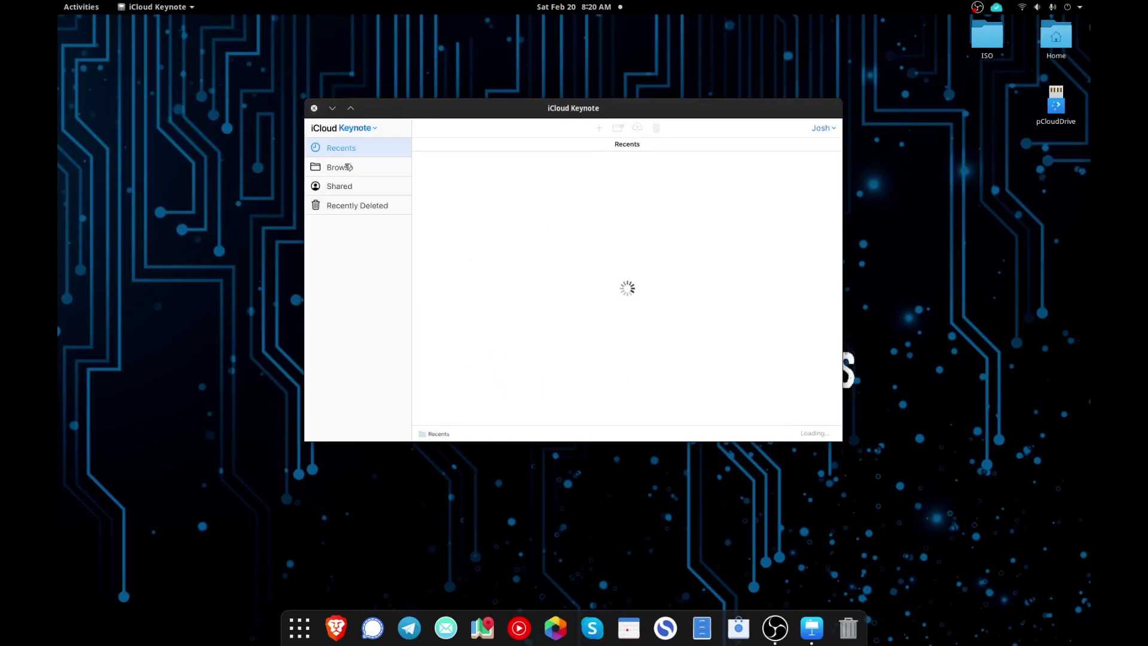
# - Close Keynote and launch iCloud Drive to view its eight folders
pyautogui.click(314, 108)
pyautogui.click(317, 627)
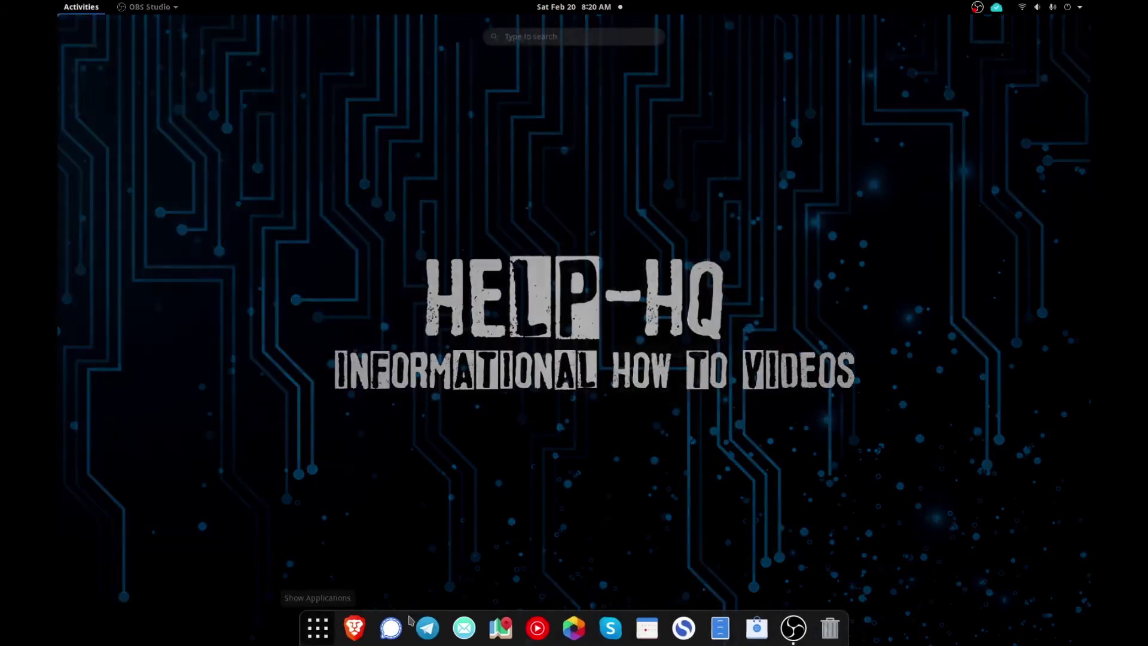
pyautogui.scroll(-1, 620, 496)
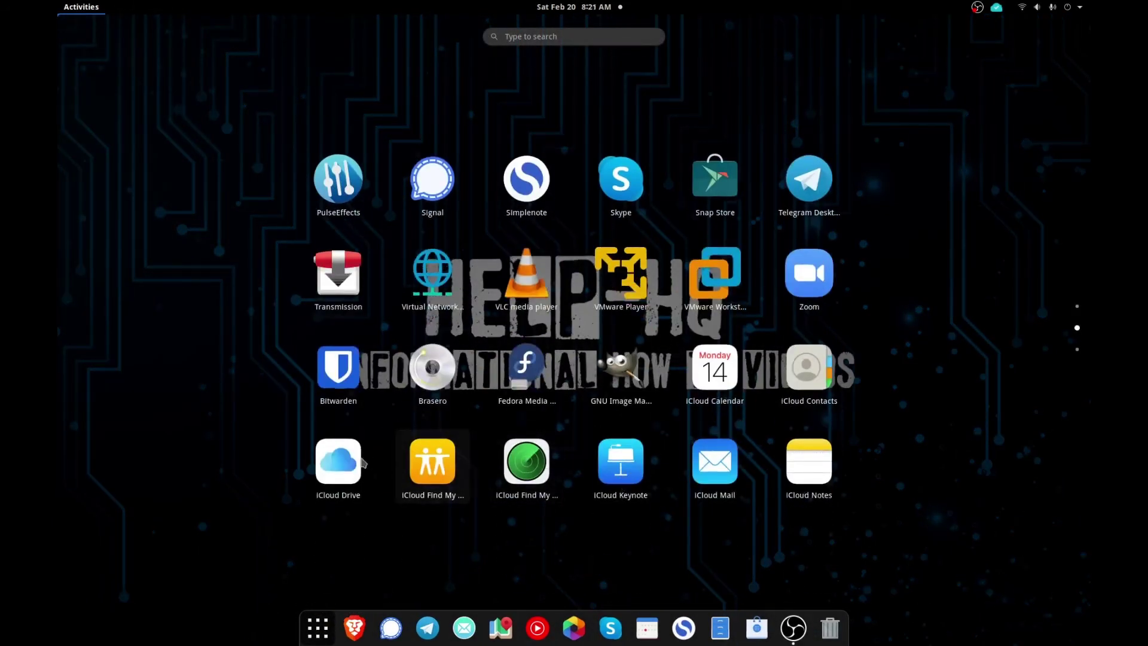
pyautogui.click(338, 461)
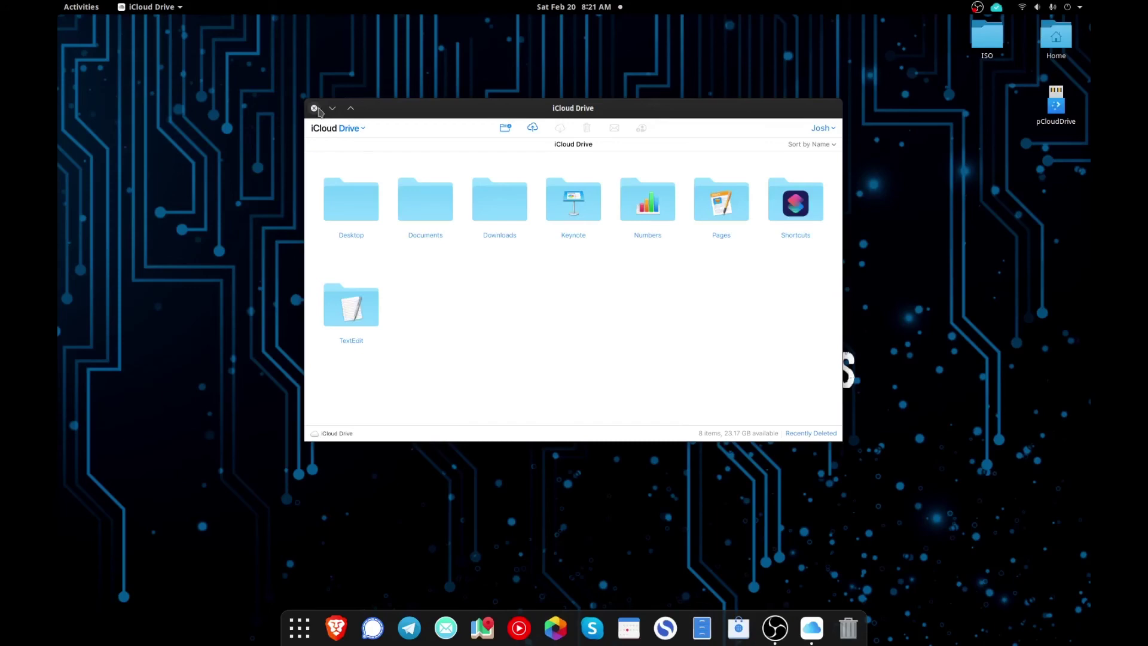
# - Close Drive, launch iCloud Pages and skip its welcome screens to the Recents browser
pyautogui.click(314, 108)
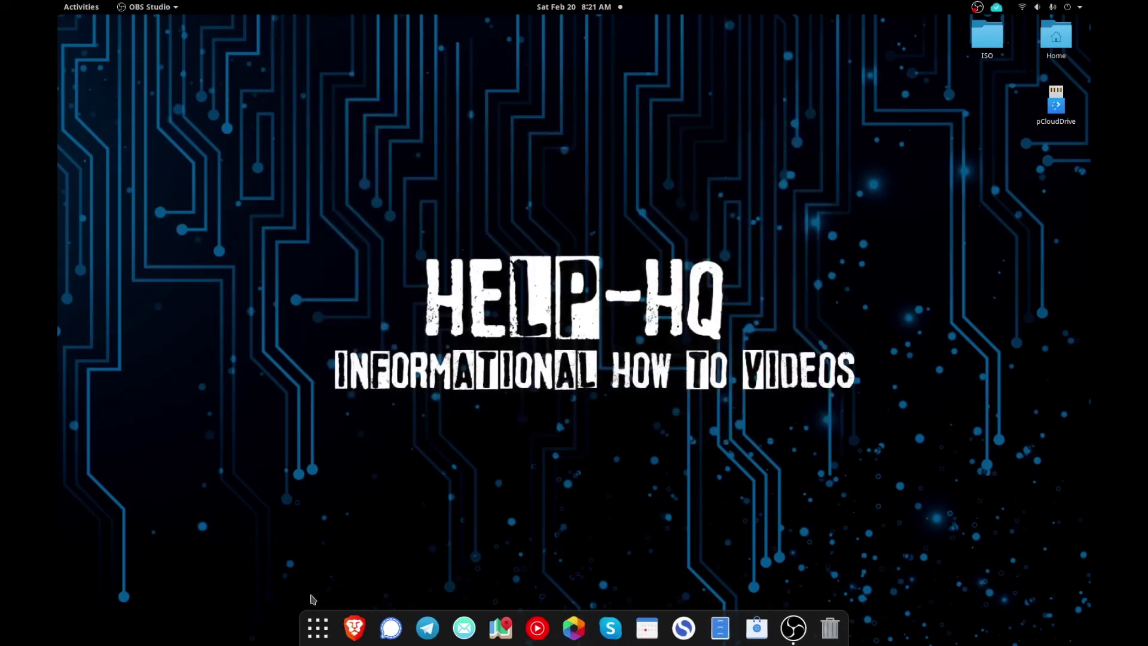
pyautogui.click(315, 627)
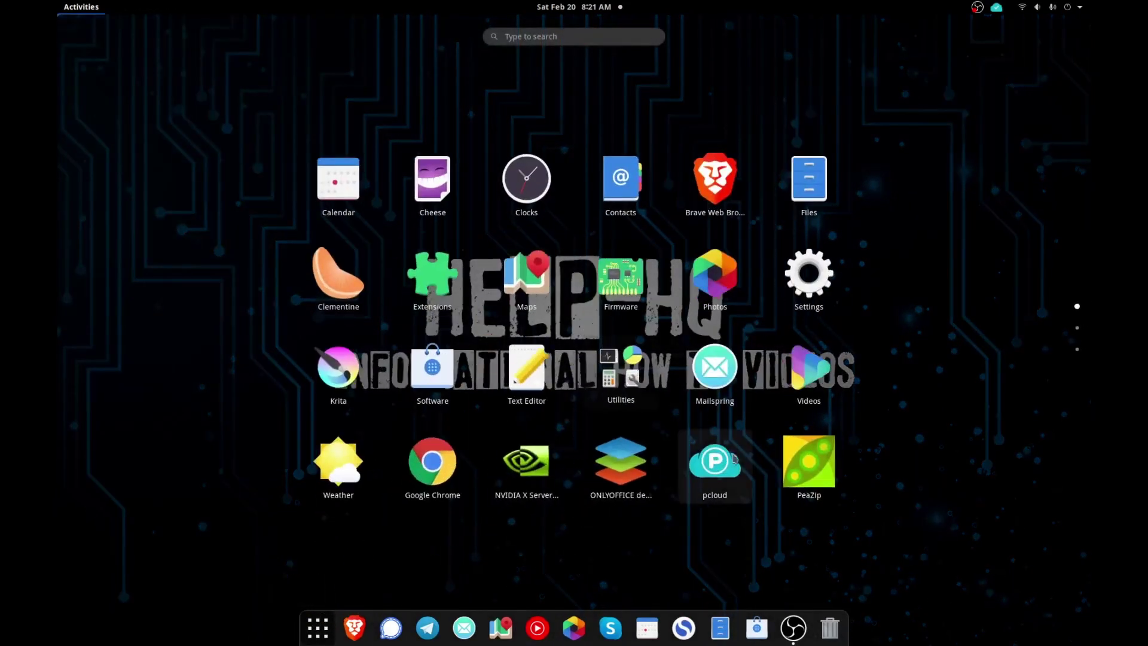
pyautogui.scroll(-2, 735, 458)
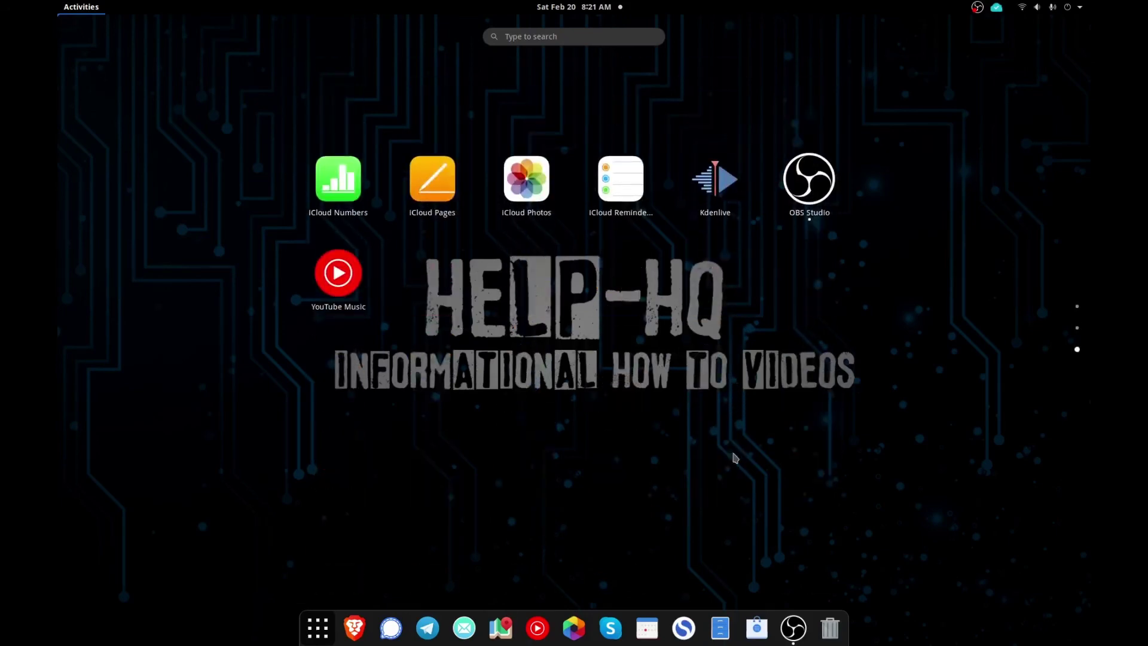
pyautogui.click(411, 168)
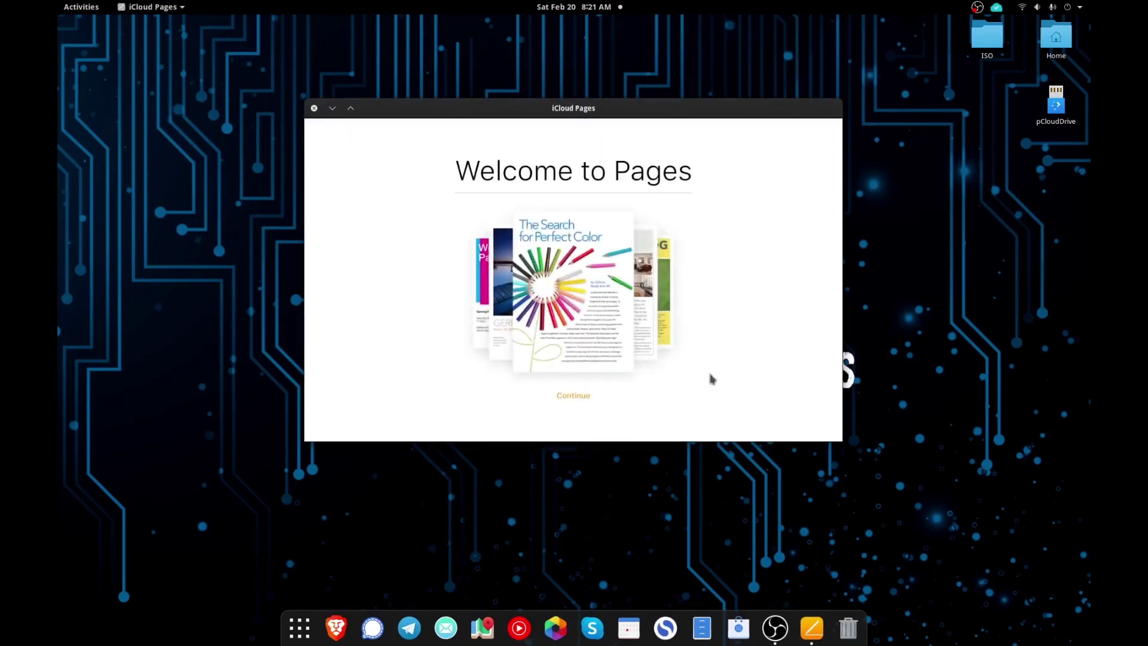
pyautogui.click(572, 396)
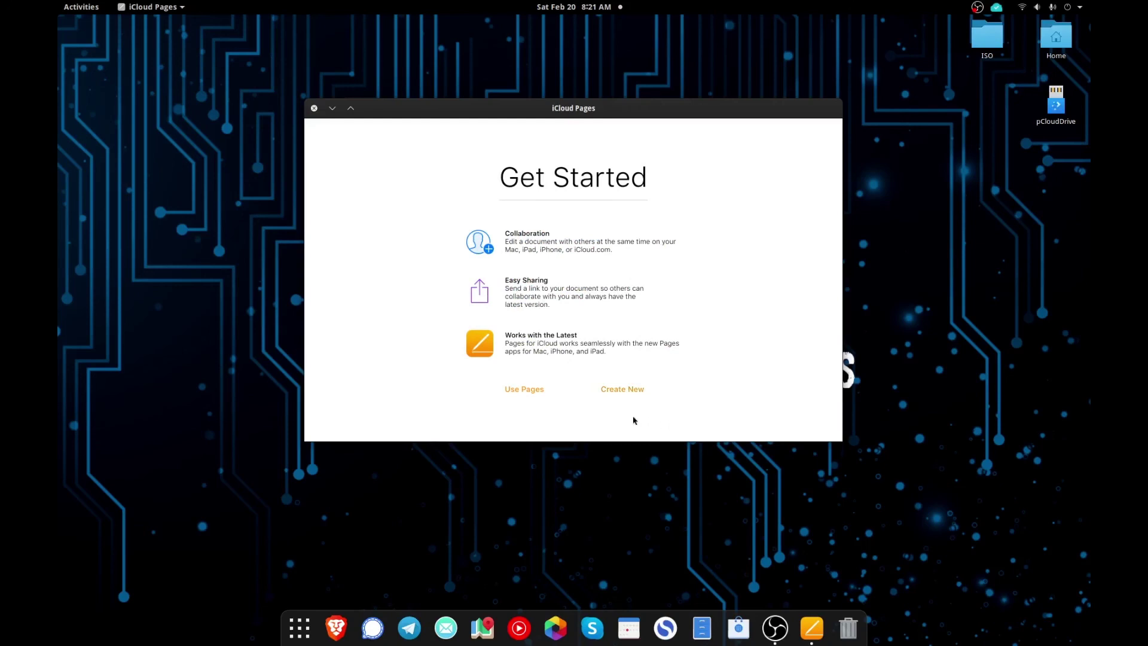
pyautogui.click(538, 391)
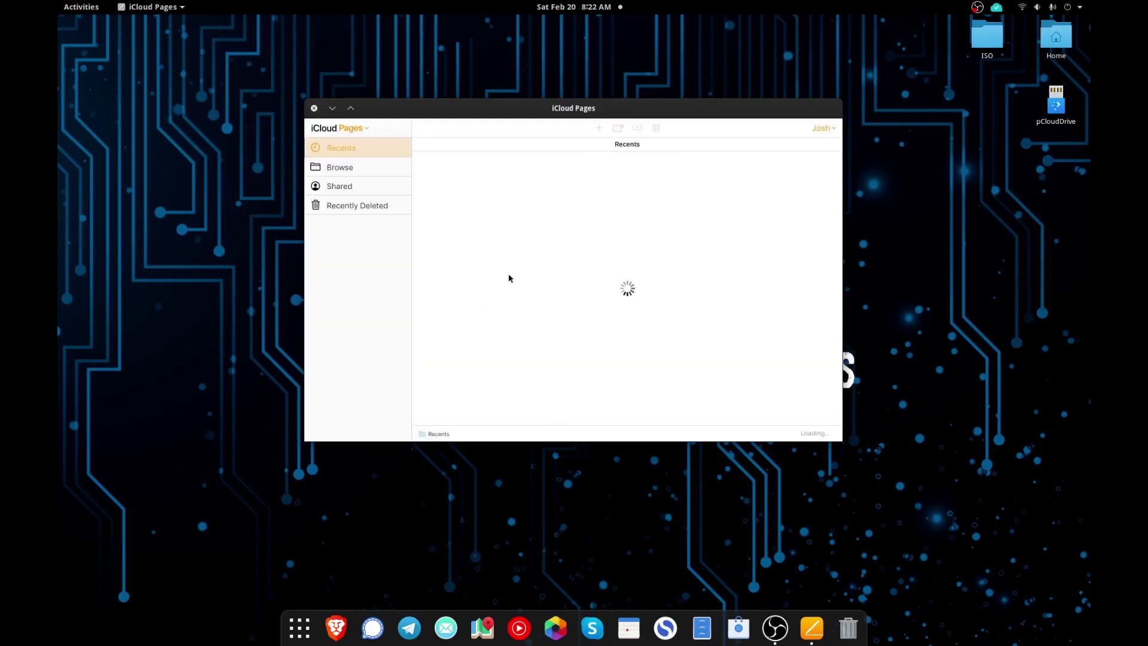